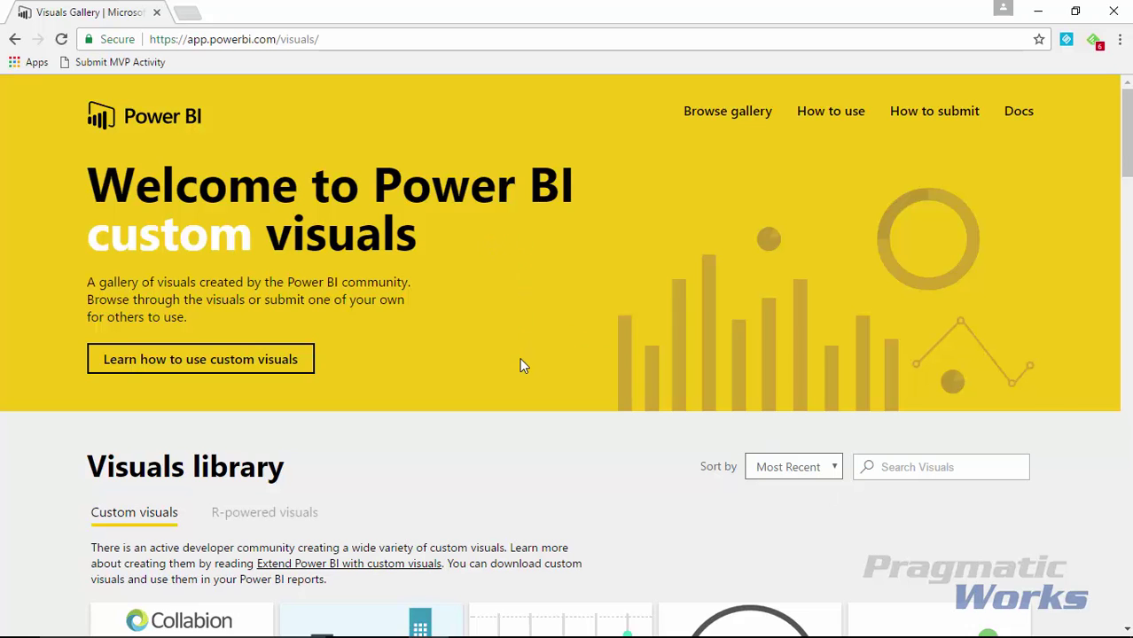
# Scroll the Visuals library and open the Sankey with Labels detail page
pyautogui.scroll(-7, 522, 366)
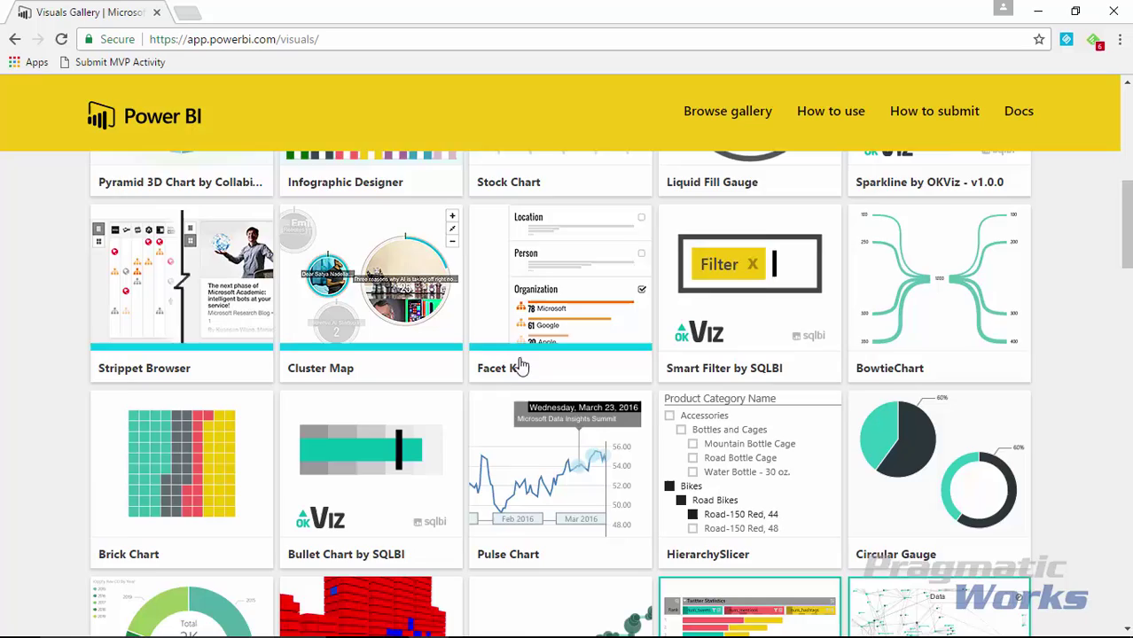
pyautogui.scroll(-10, 521, 366)
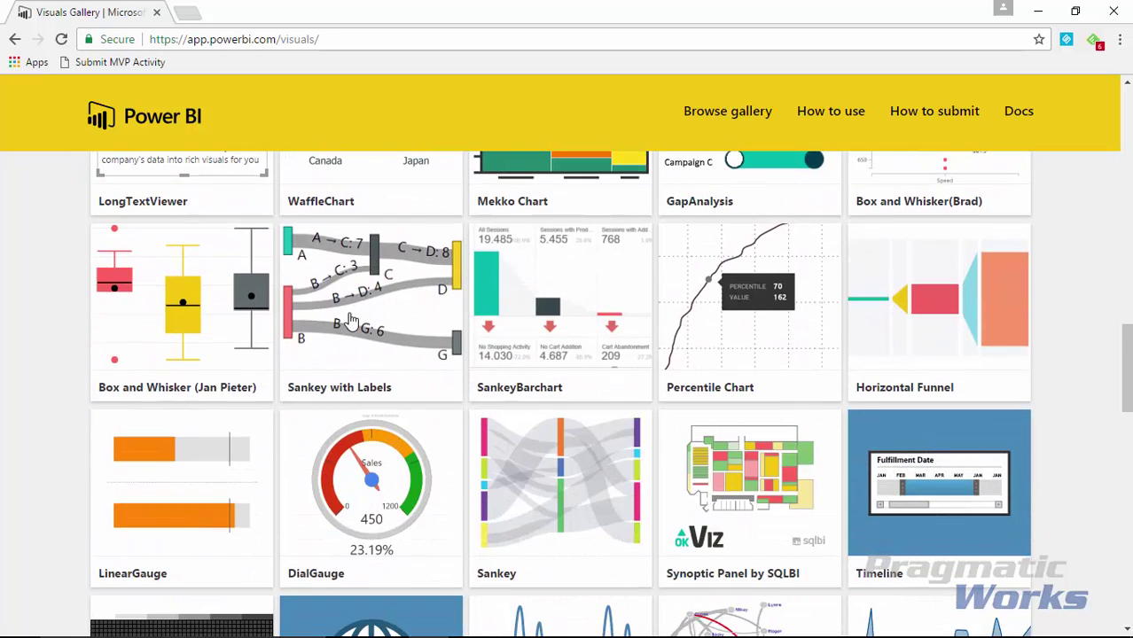
pyautogui.click(420, 357)
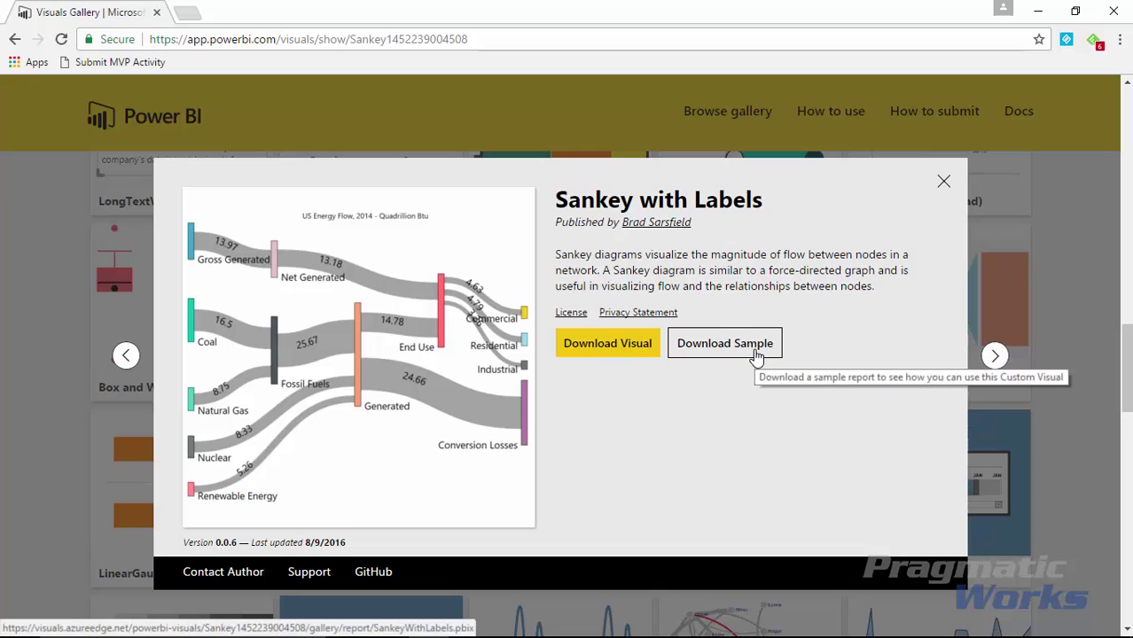
# Download the Sankey with Labels visual, dismiss the license notice, and return to Power BI Desktop
pyautogui.click(591, 352)
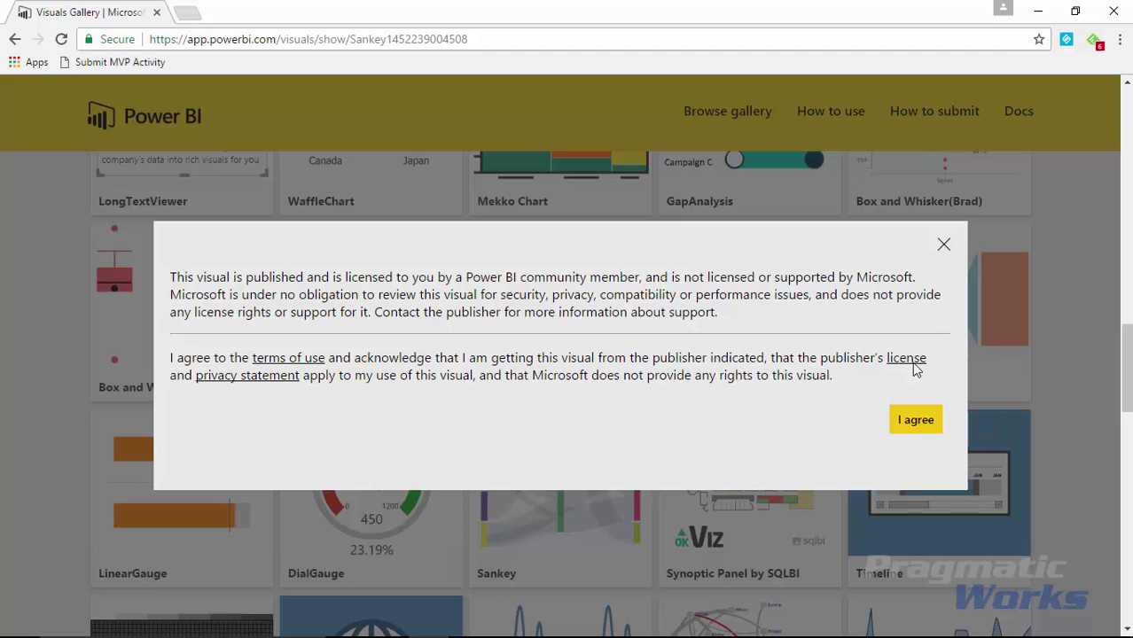
pyautogui.click(945, 246)
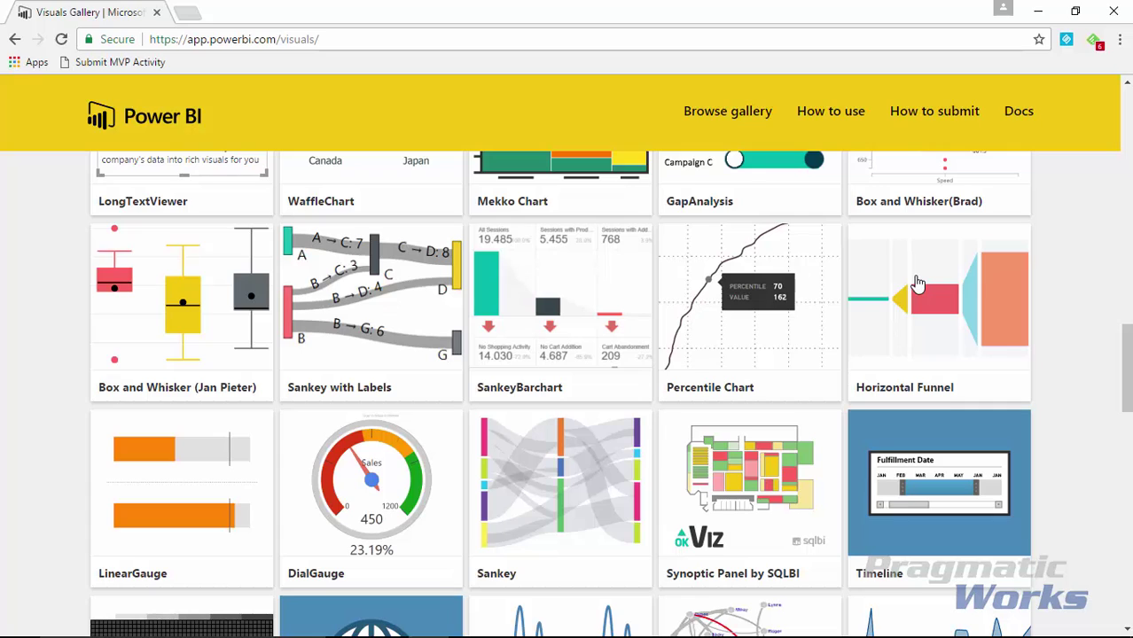
pyautogui.hotkey('alt', 'Tab')
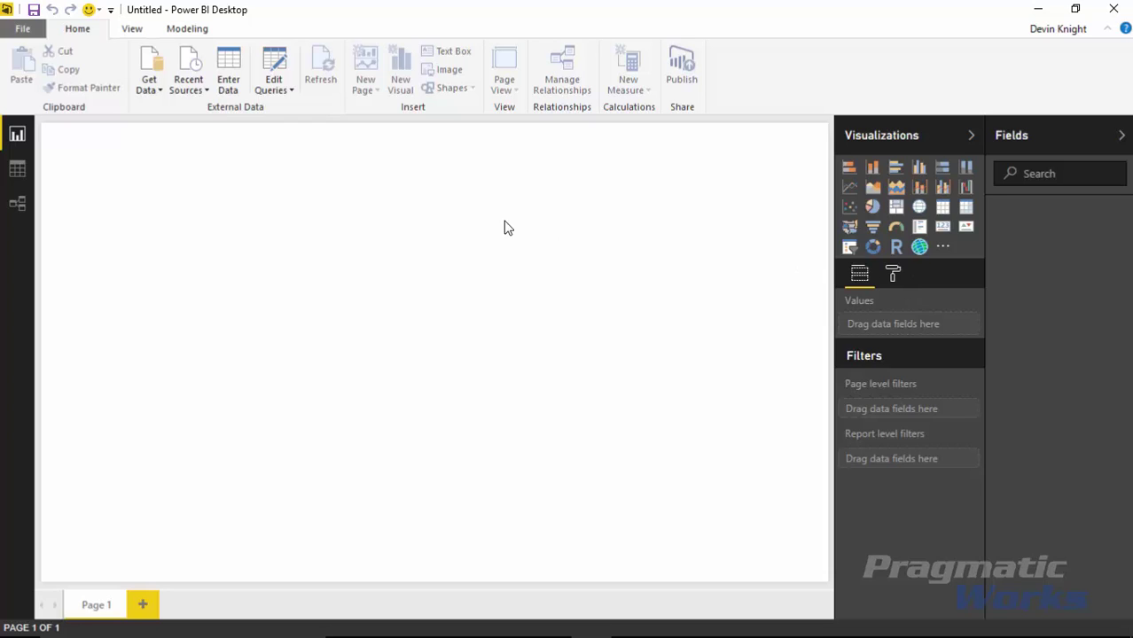
# Import the People Moving table from Data\Moving Regions.xlsx through the Excel data source
pyautogui.click(145, 86)
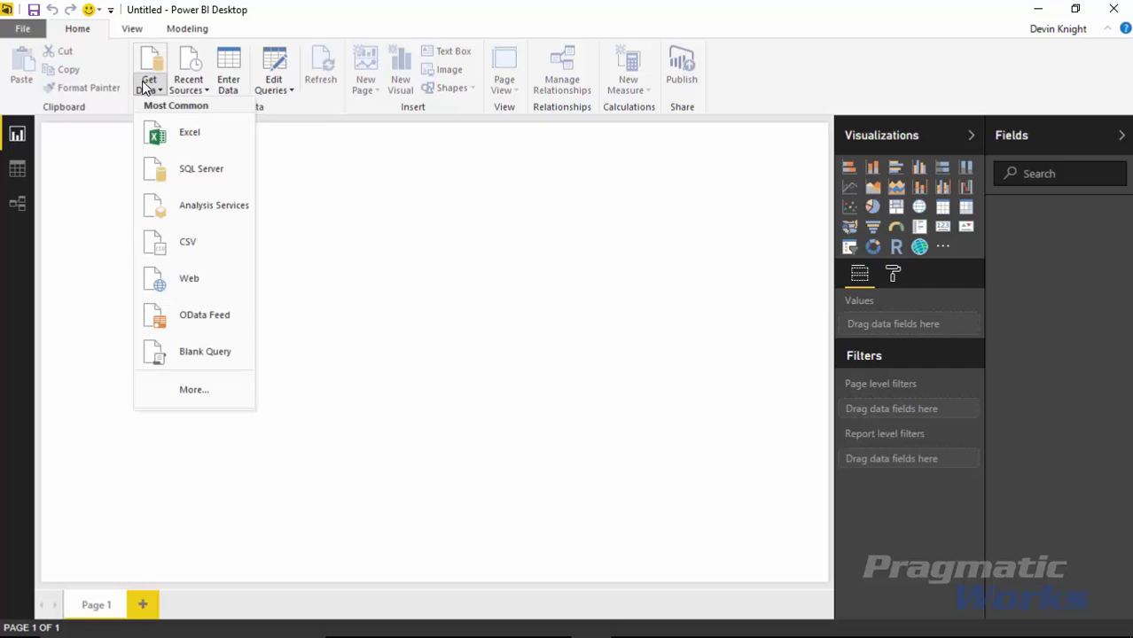
pyautogui.click(209, 147)
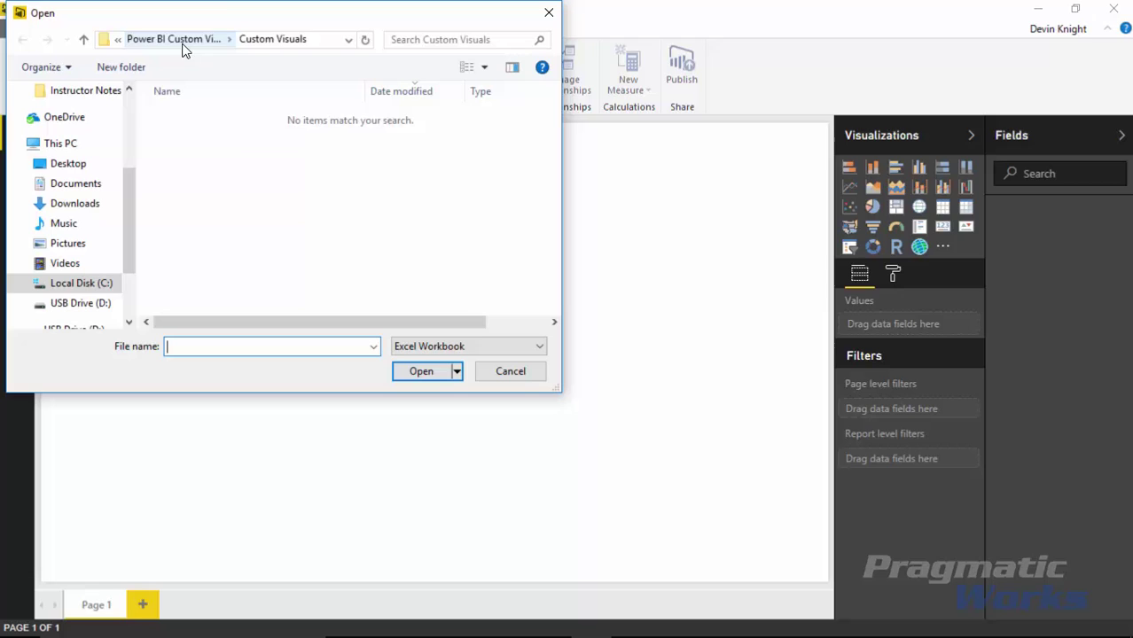
pyautogui.click(182, 40)
pyautogui.doubleClick(195, 132)
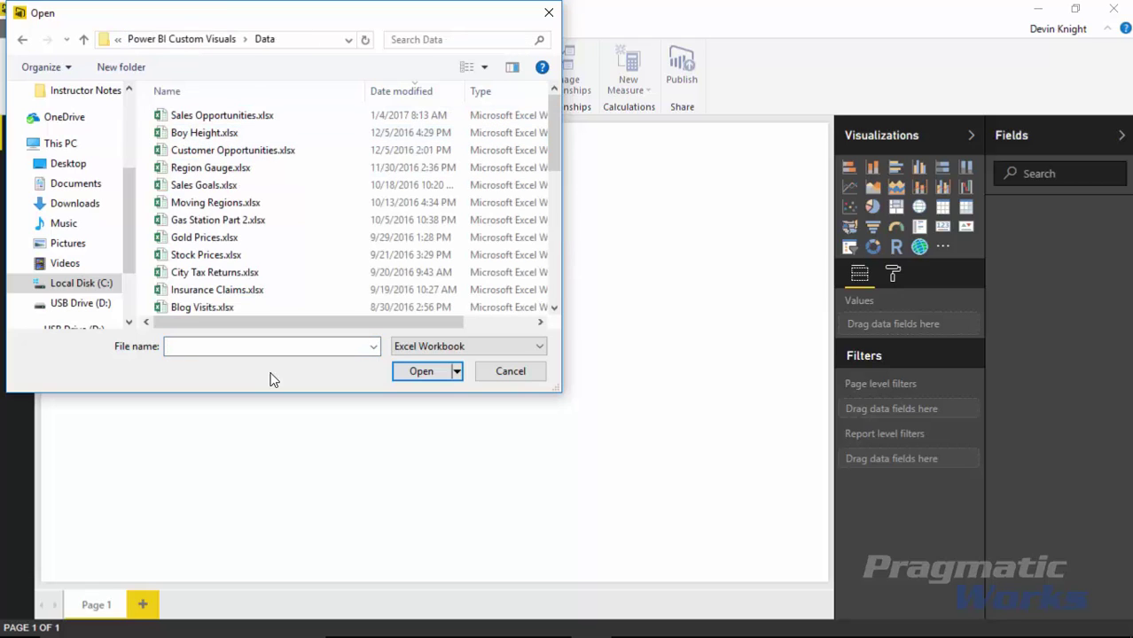
pyautogui.click(228, 203)
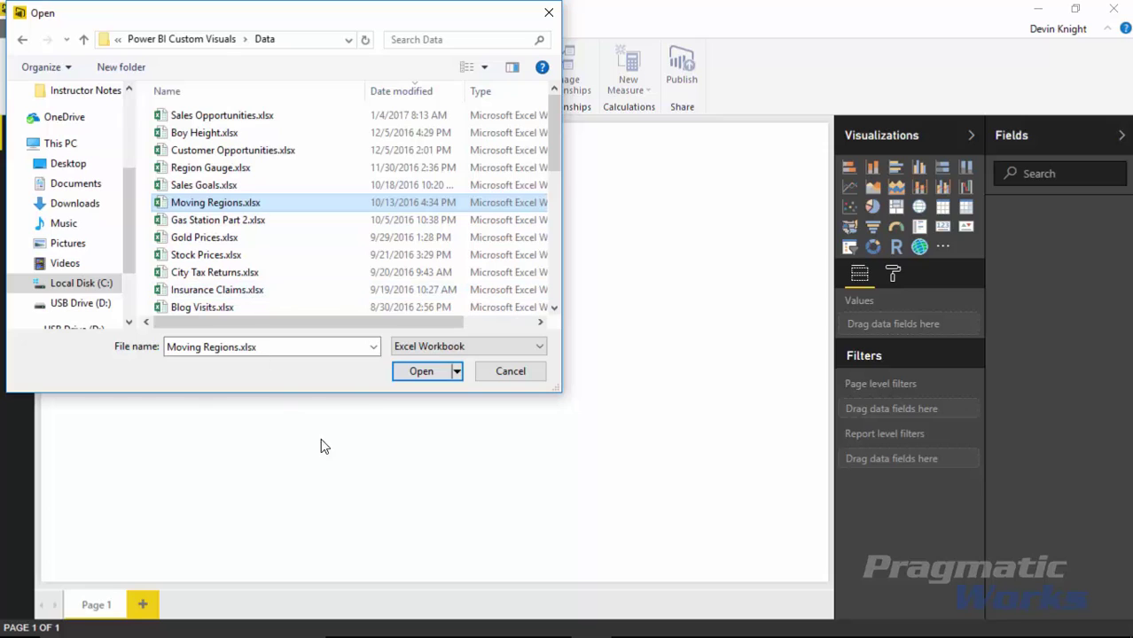
pyautogui.click(404, 379)
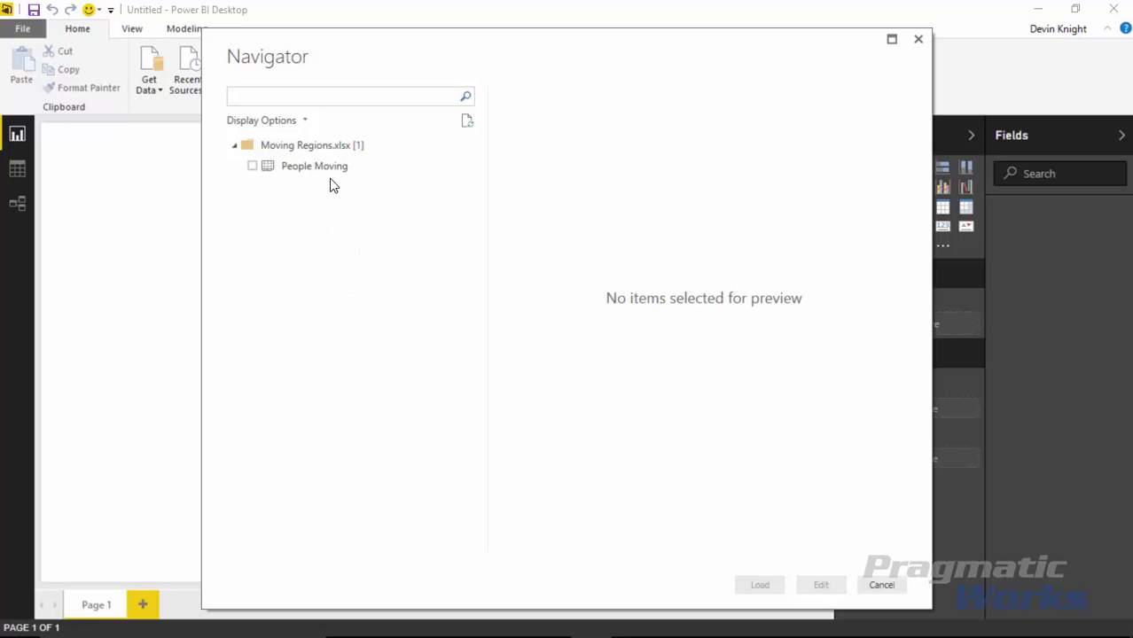
pyautogui.click(253, 166)
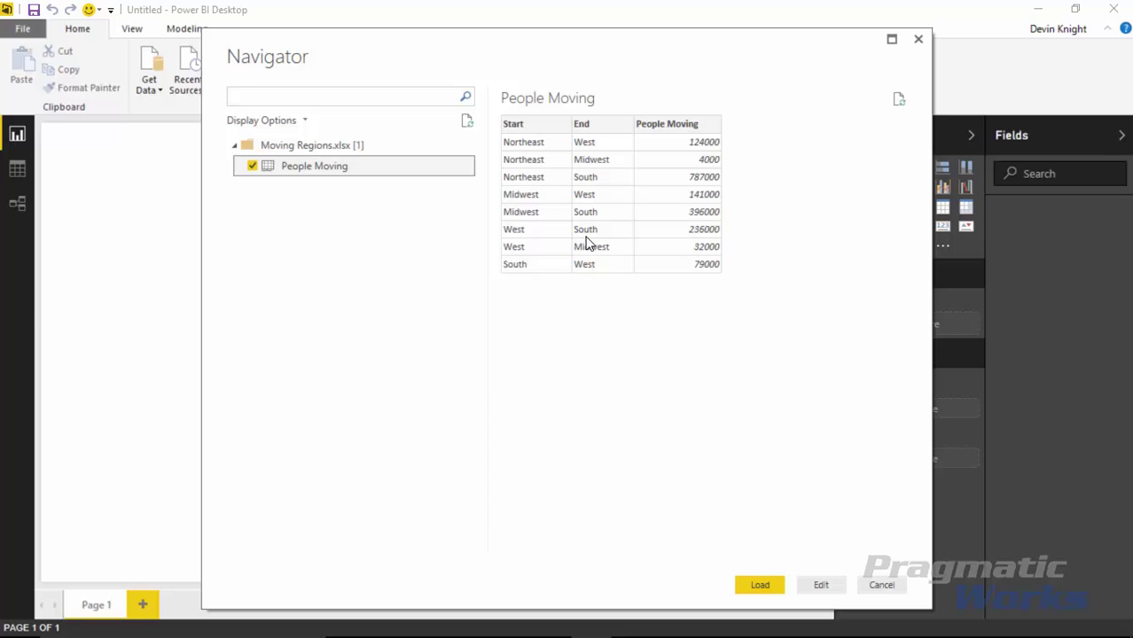
pyautogui.click(761, 587)
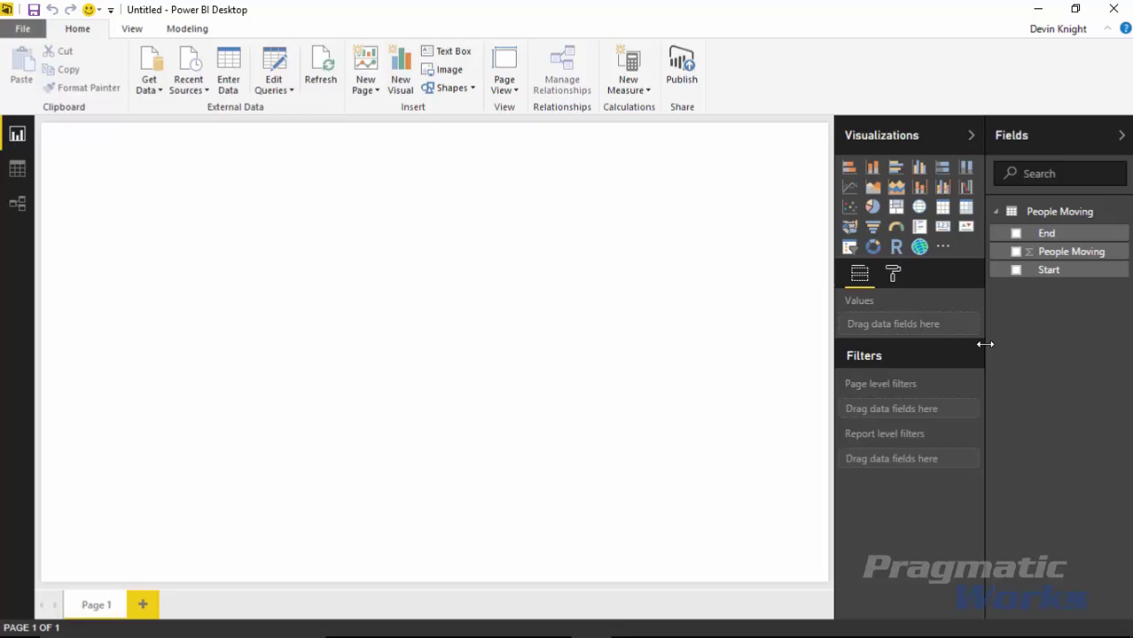
# Create a table visual with the Start, End and People Moving fields
pyautogui.click(1016, 269)
pyautogui.click(1016, 233)
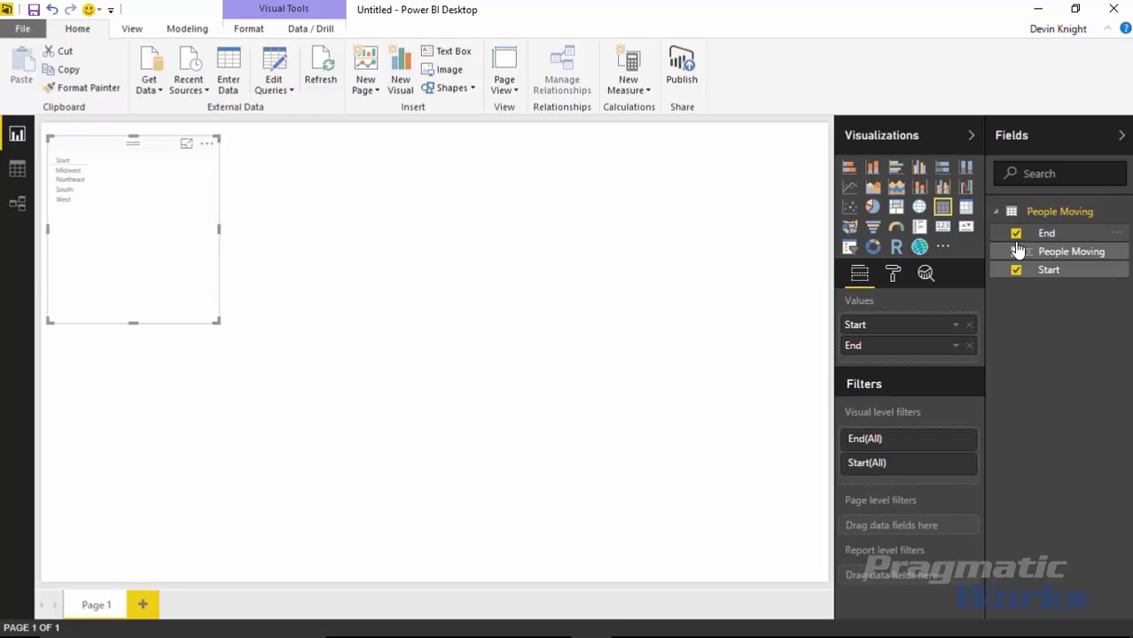
pyautogui.click(1016, 251)
# Set the table's text size to 11 and place it in the top-right corner
pyautogui.click(893, 274)
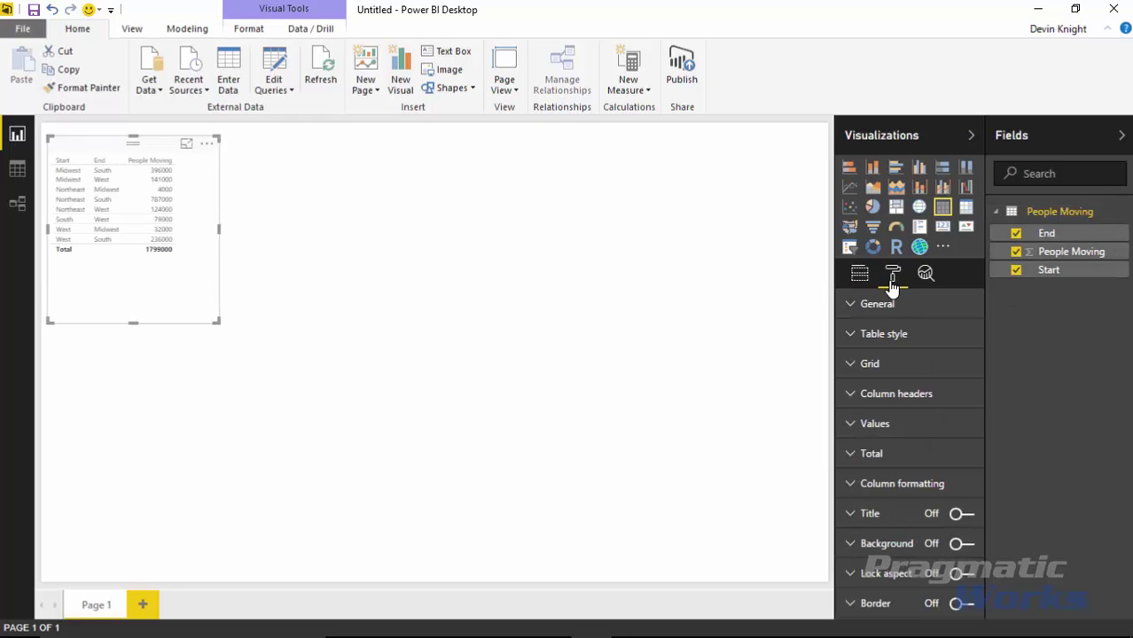
pyautogui.click(854, 310)
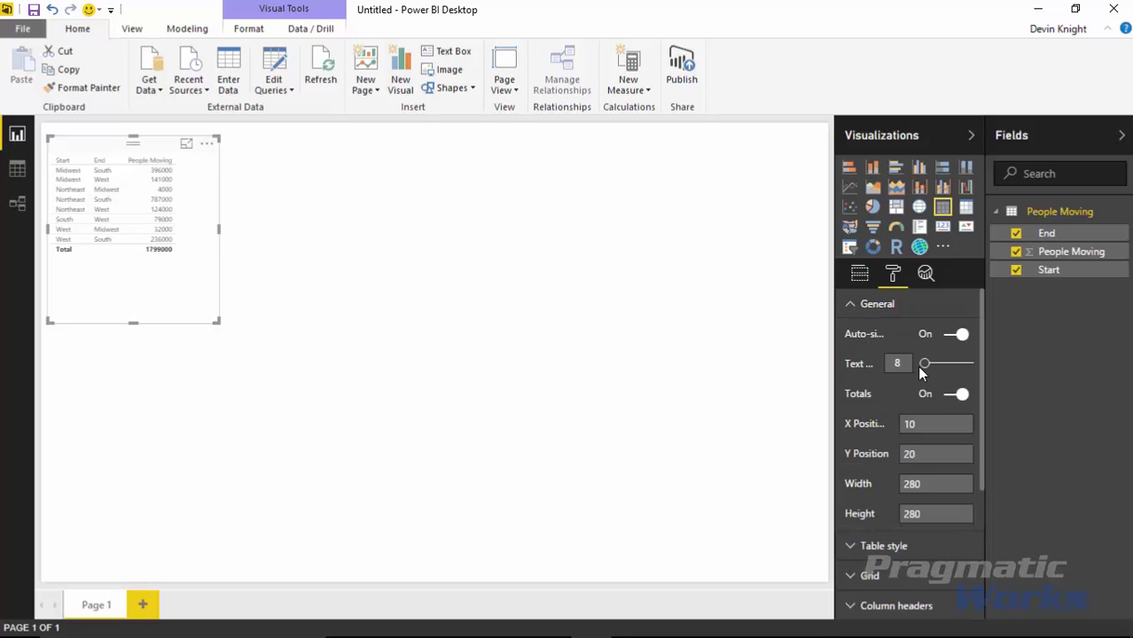
pyautogui.moveTo(925, 366); pyautogui.dragTo(928, 365)
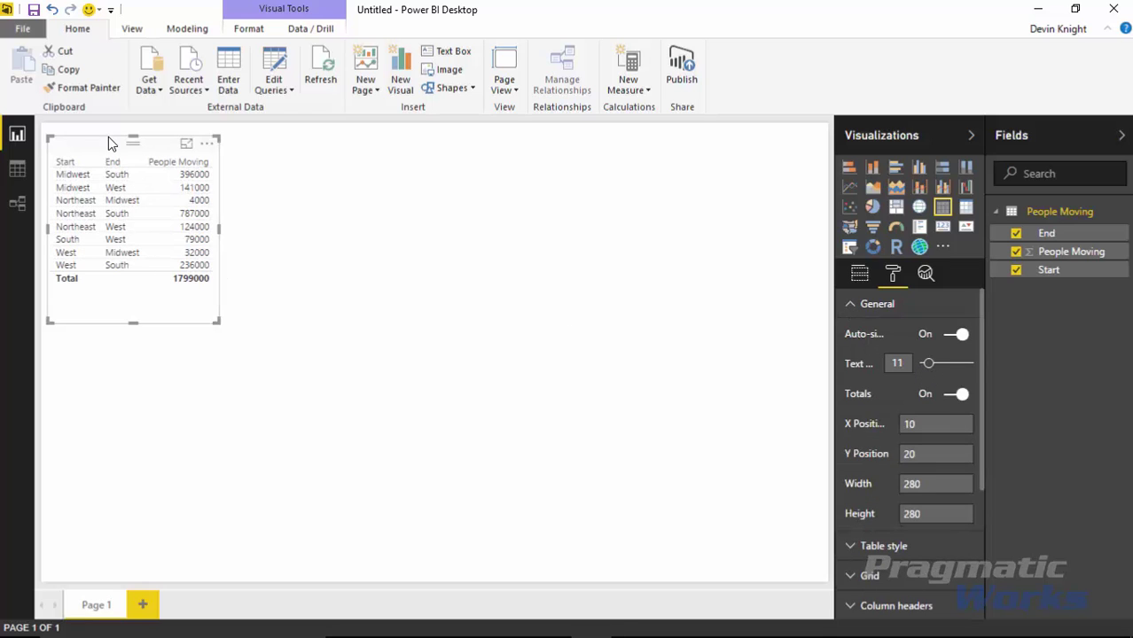
pyautogui.moveTo(108, 137); pyautogui.dragTo(720, 124)
pyautogui.click(647, 202)
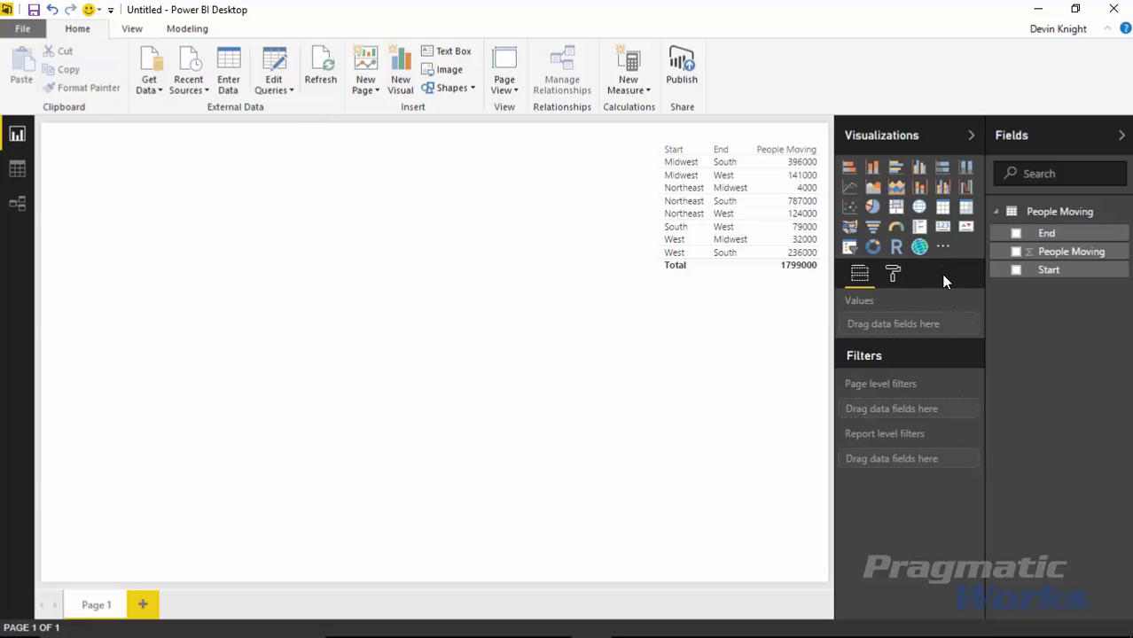
# Import the Sankey .pbiviz file from the Custom Visuals folder as a custom visual
pyautogui.click(942, 247)
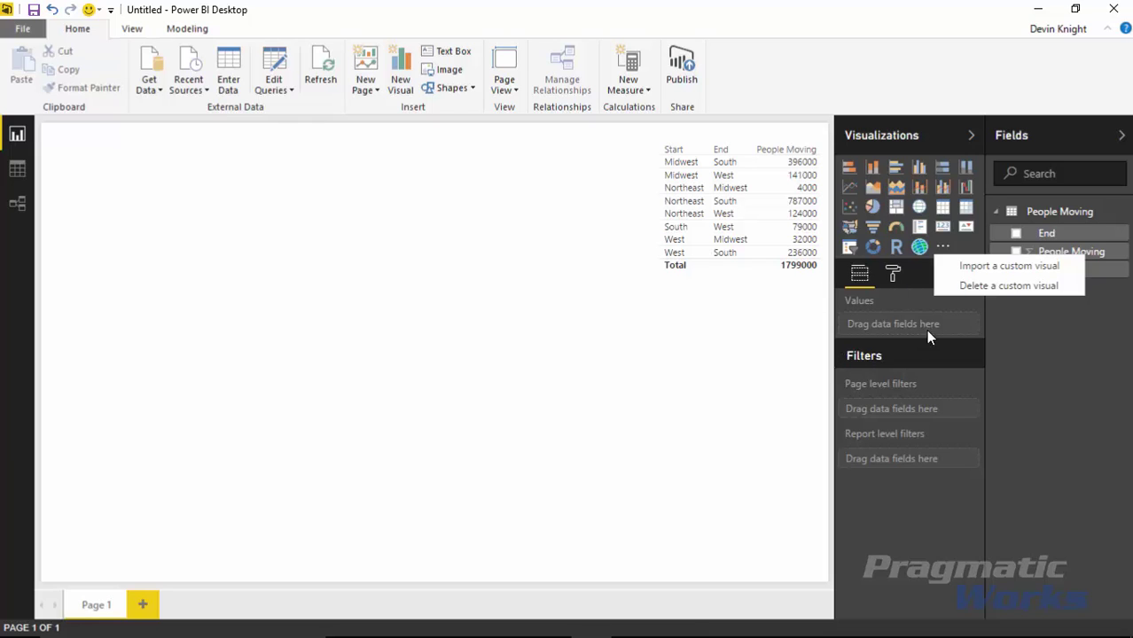
pyautogui.click(981, 269)
pyautogui.click(667, 386)
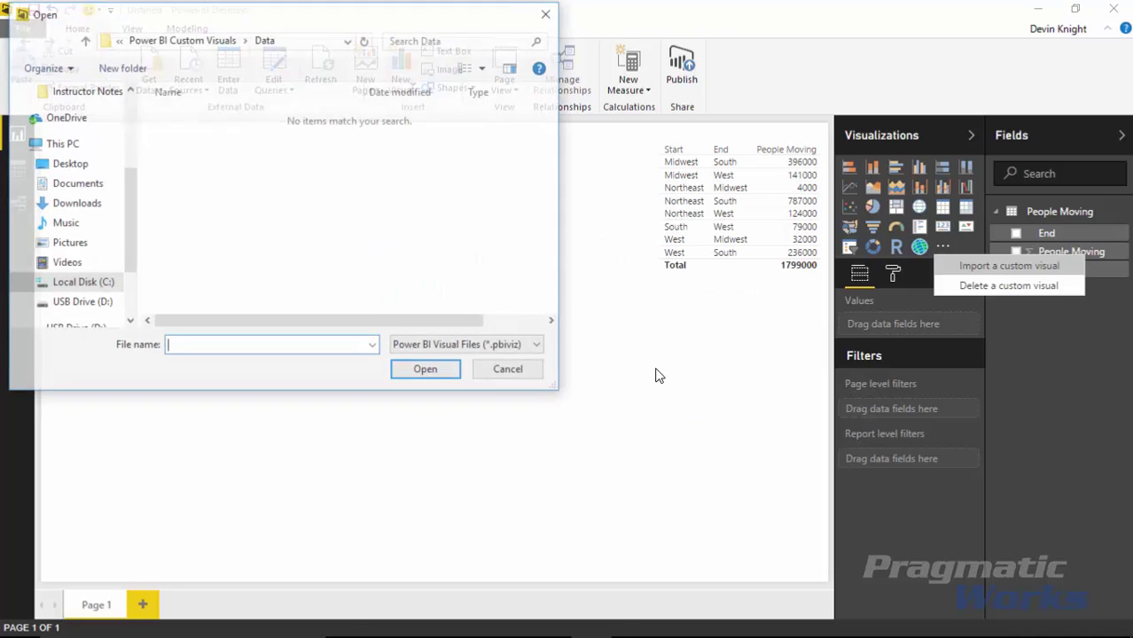
pyautogui.click(220, 46)
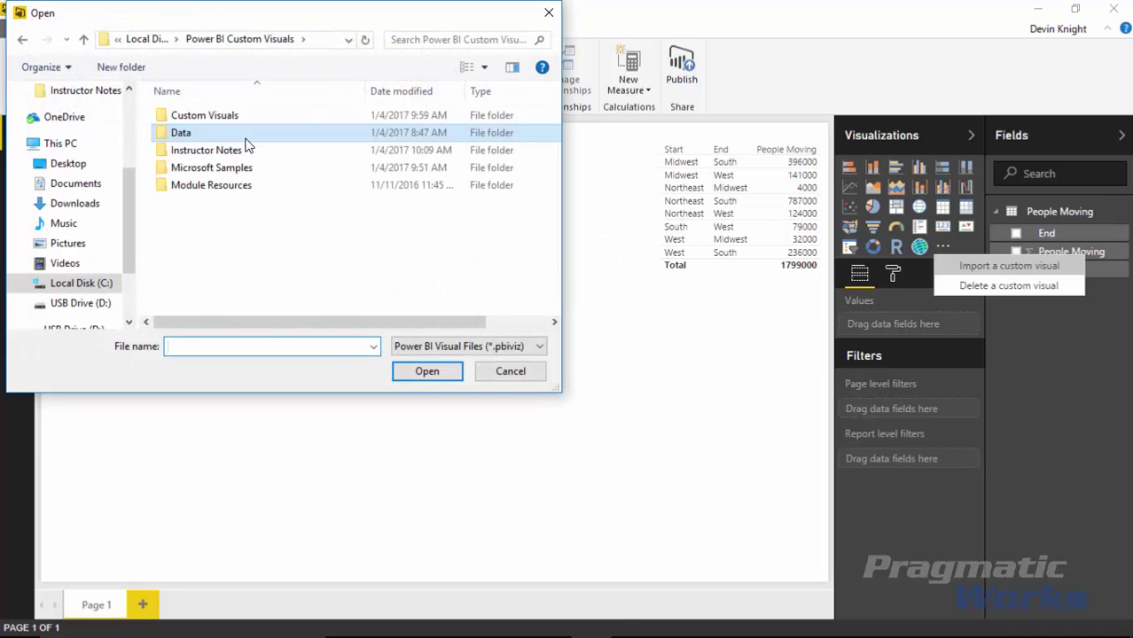
pyautogui.doubleClick(227, 119)
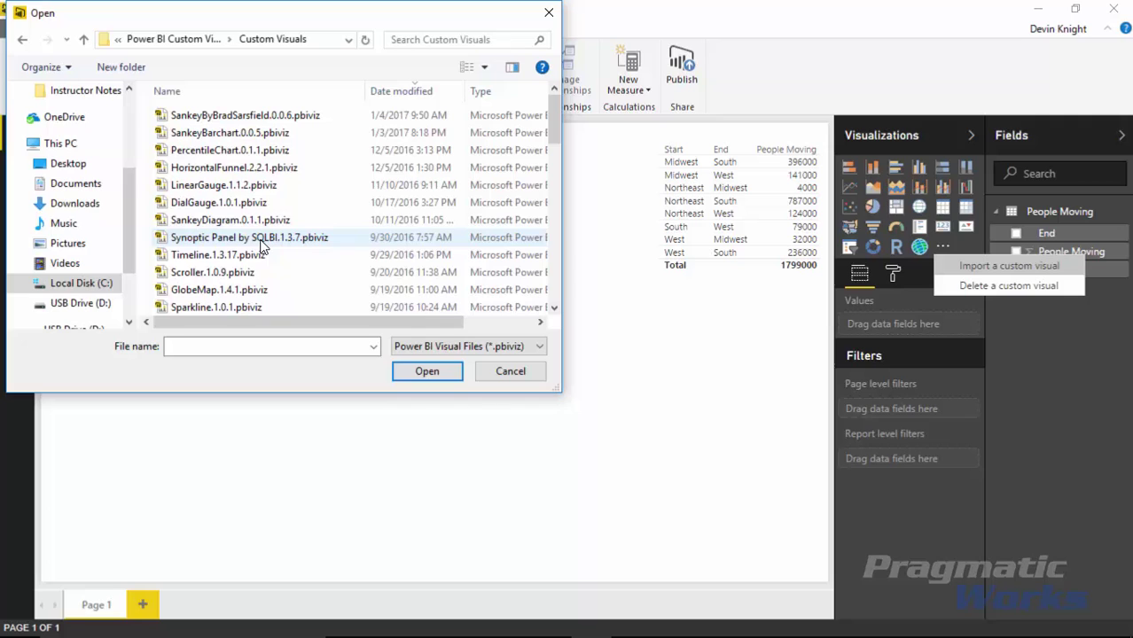
pyautogui.doubleClick(226, 222)
pyautogui.click(693, 356)
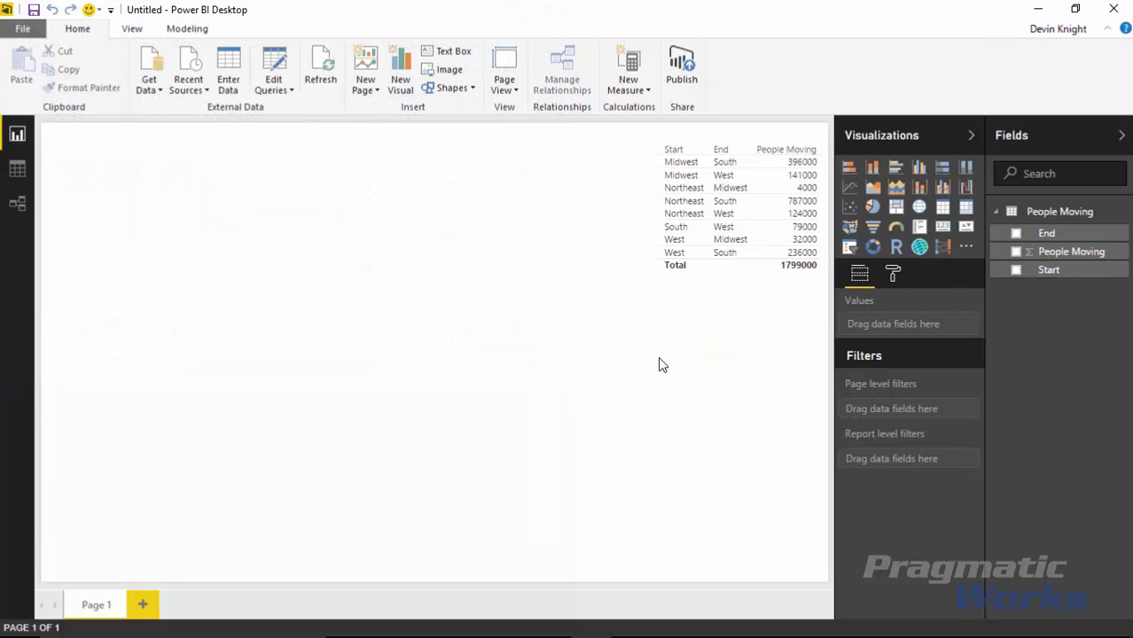
# Add an enlarged Sankey visual with Start as Source, End as Destination, People Moving as Weight
pyautogui.click(943, 248)
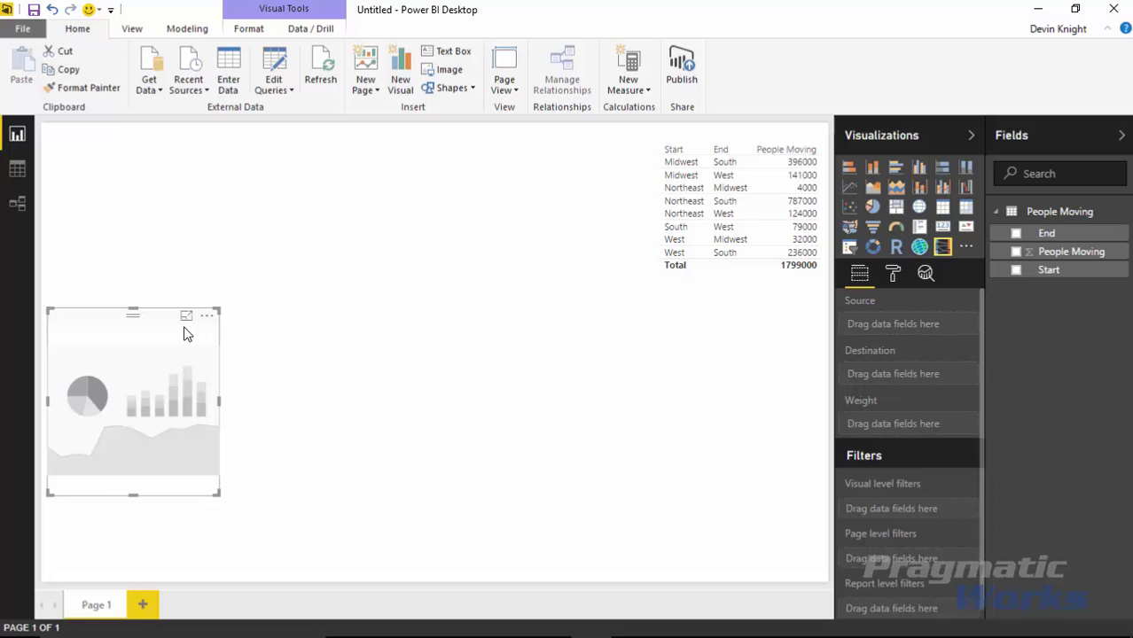
pyautogui.moveTo(381, 220); pyautogui.dragTo(573, 139)
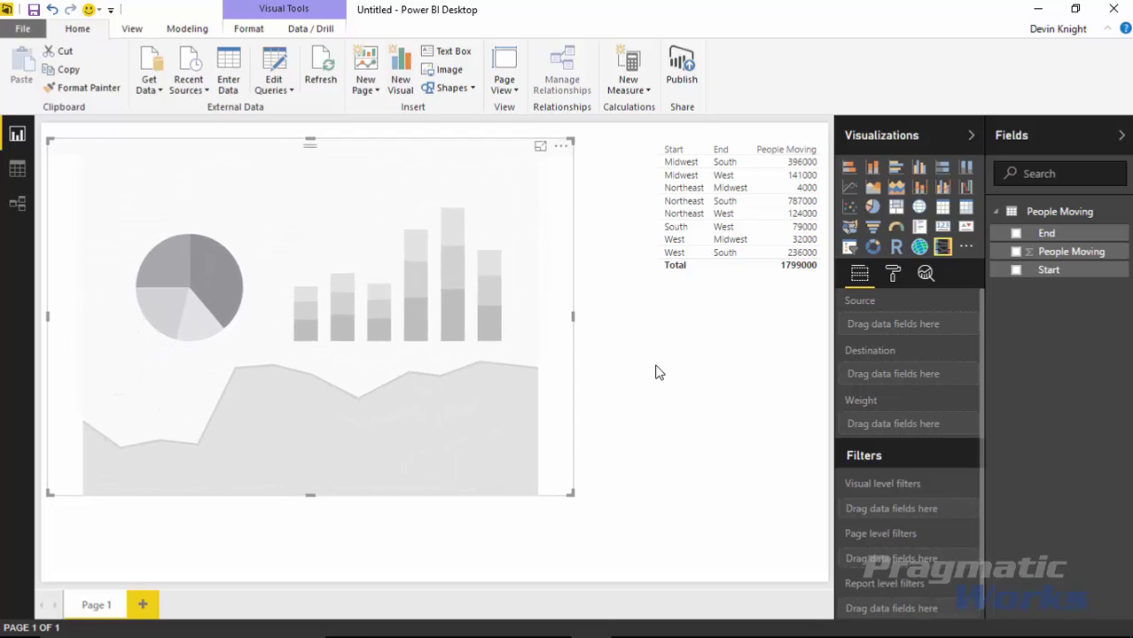
pyautogui.click(1016, 271)
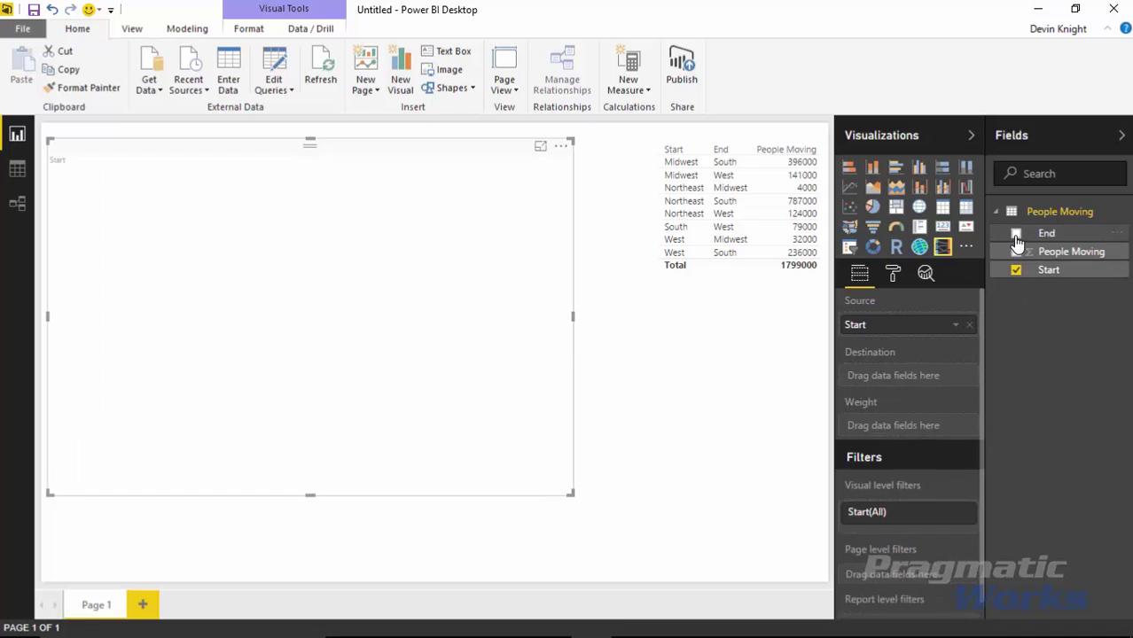
pyautogui.click(1016, 234)
pyautogui.click(1016, 253)
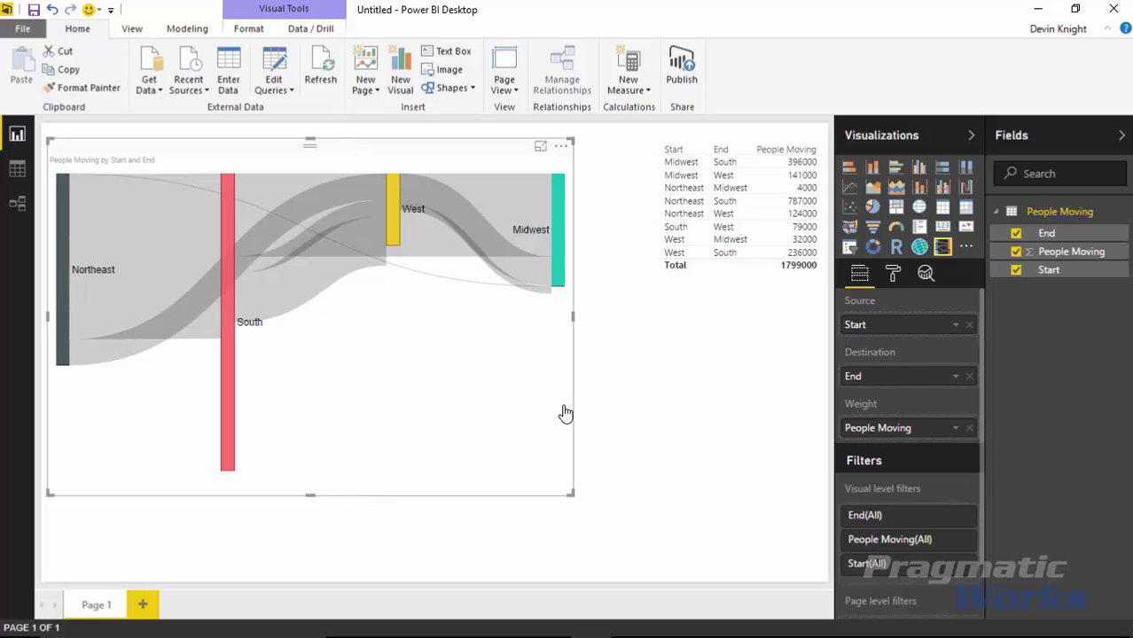
# Filter the report to the Northeast flows, then clear that filter
pyautogui.moveTo(558, 266)
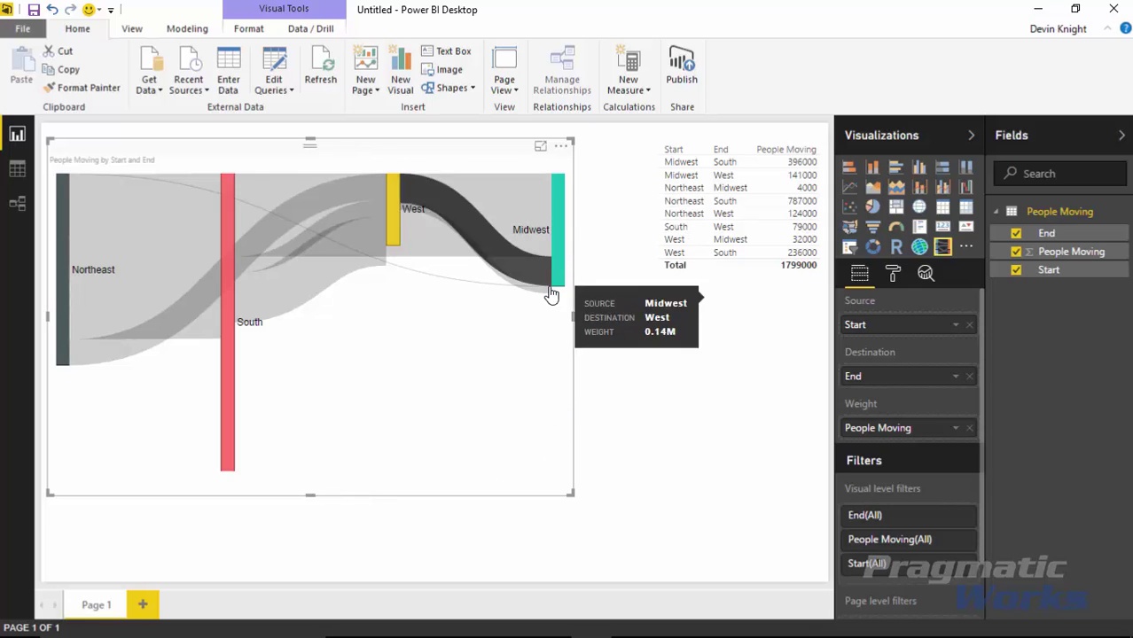
pyautogui.moveTo(362, 231)
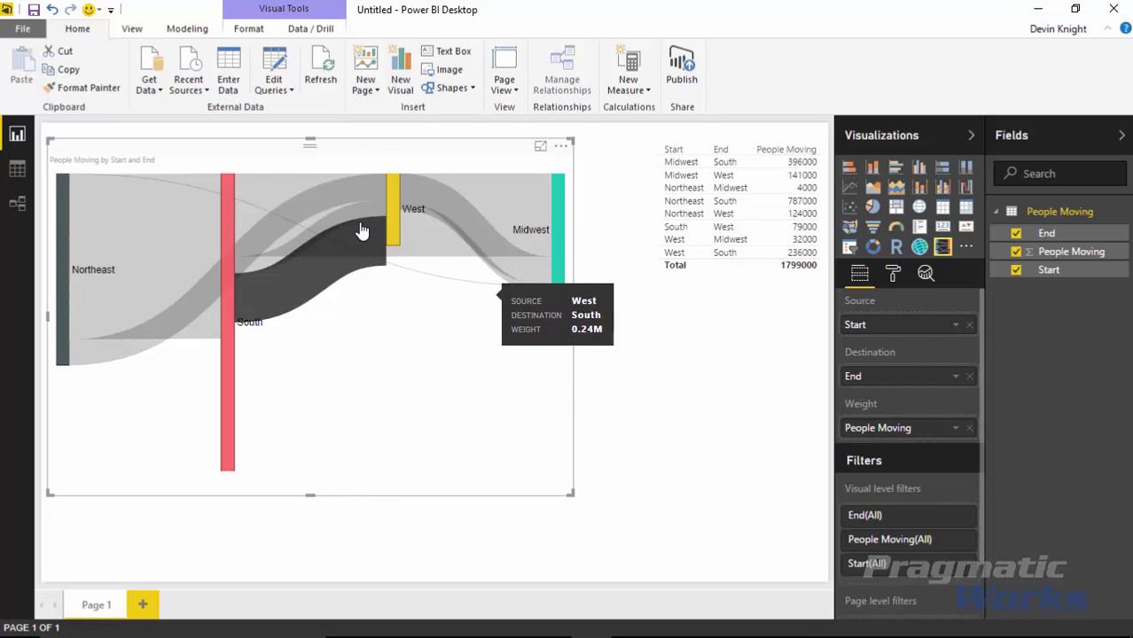
pyautogui.click(64, 309)
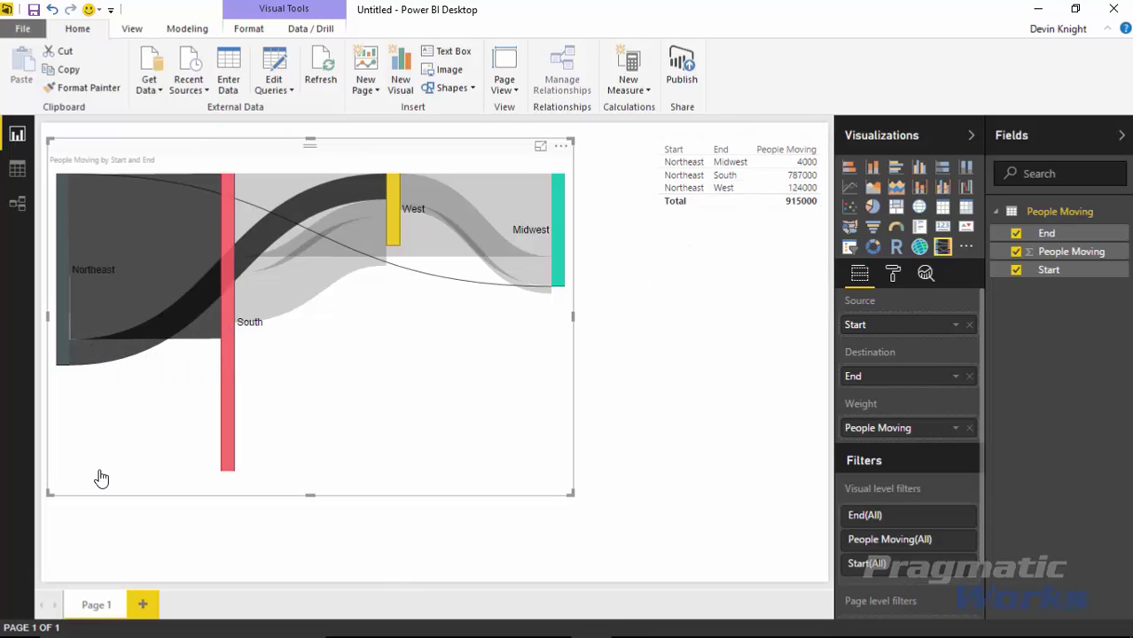
pyautogui.click(118, 438)
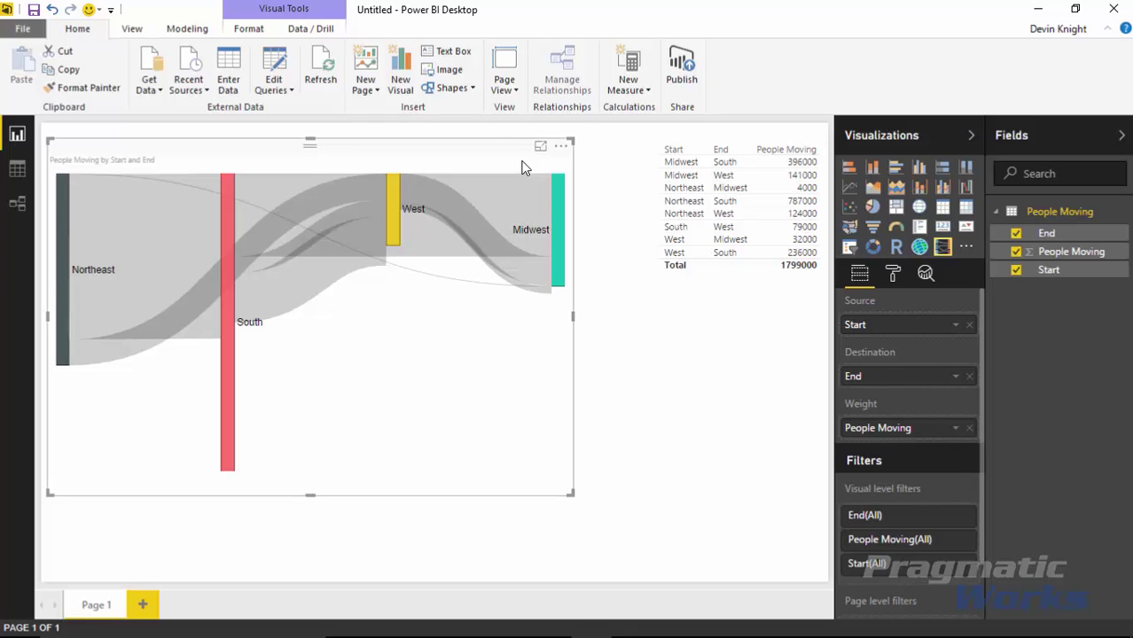
# Delete the old Sankey chart and import SankeyByBradSarsfield.0.0.6.pbiviz as a custom visual
pyautogui.press('Delete')
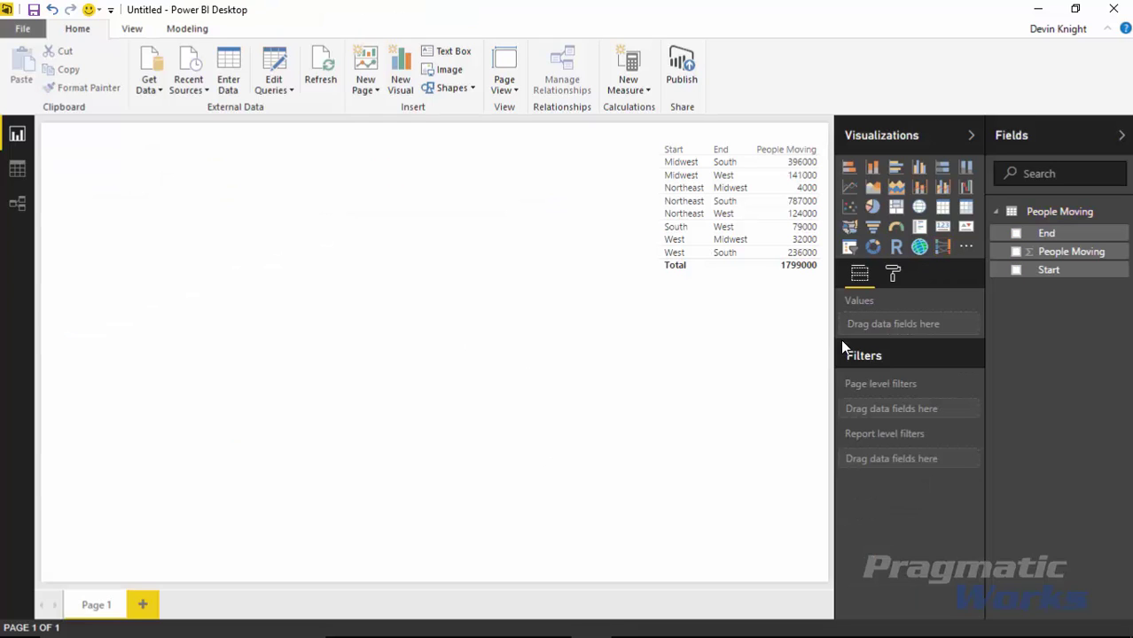
pyautogui.click(967, 251)
pyautogui.click(987, 268)
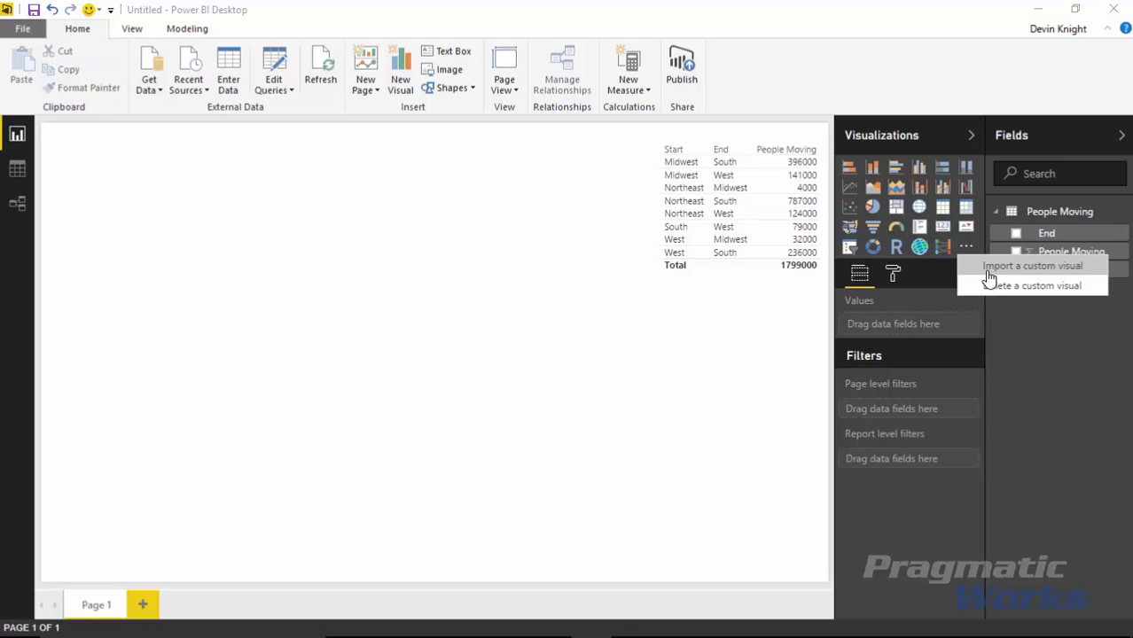
pyautogui.click(665, 384)
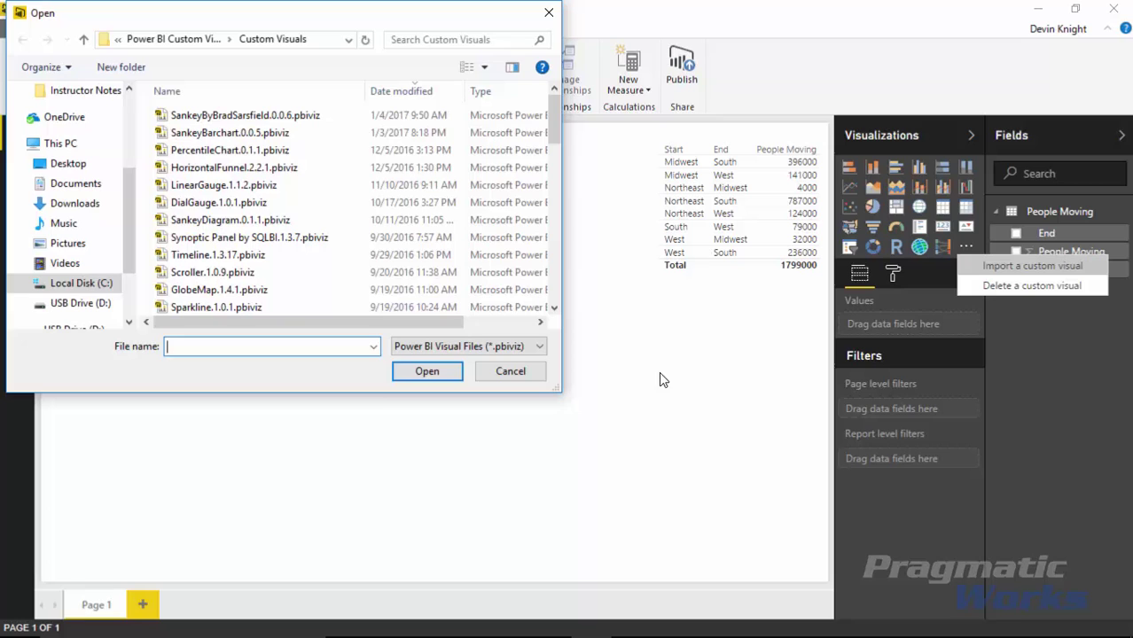
pyautogui.click(244, 115)
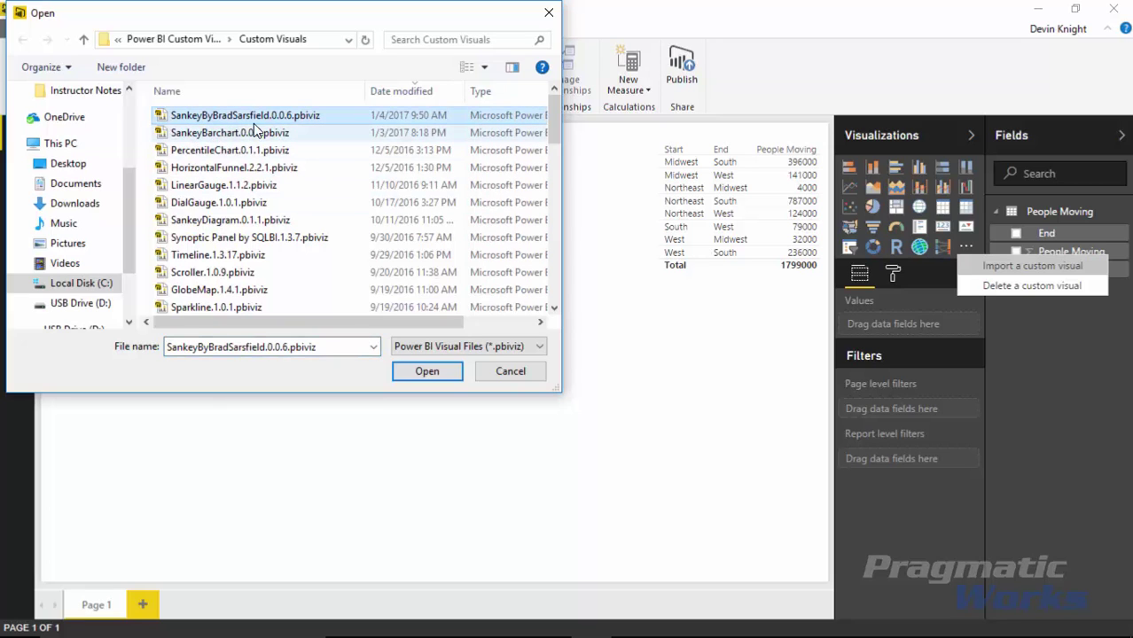
pyautogui.click(448, 377)
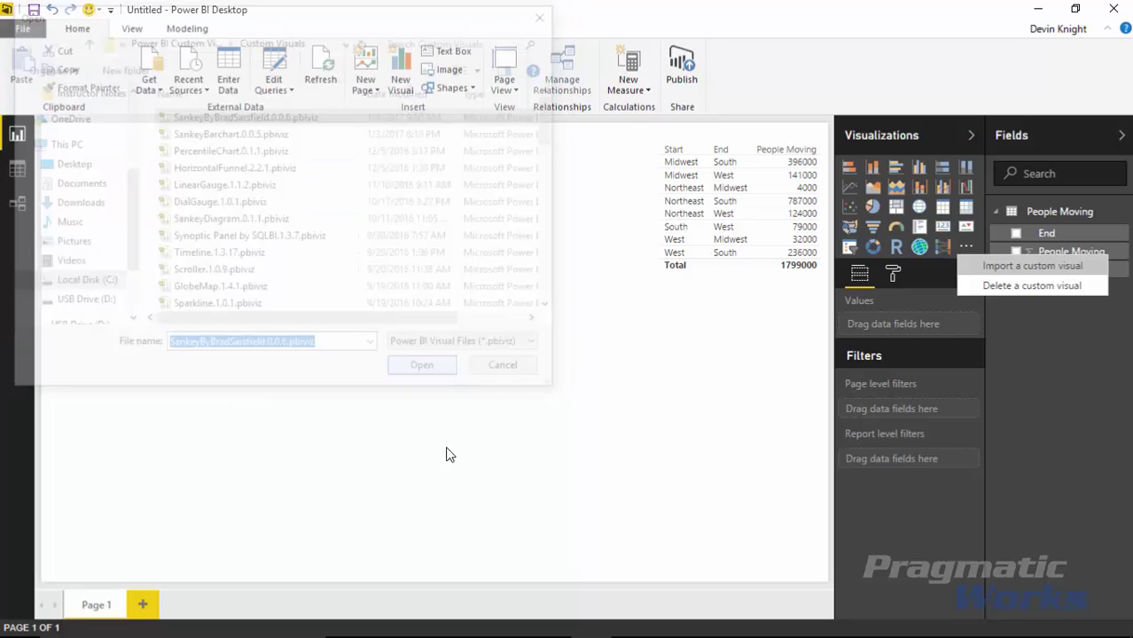
pyautogui.click(709, 353)
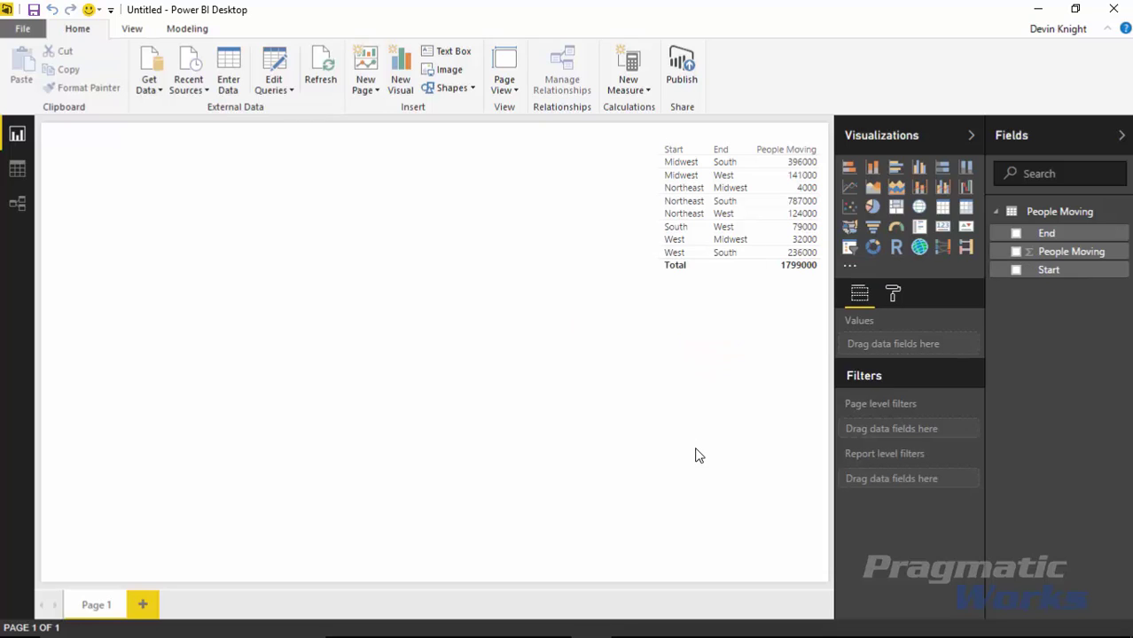
# Add the labelled Sankey visual fed by Start, End and People Moving, then resize and reposition it
pyautogui.click(965, 248)
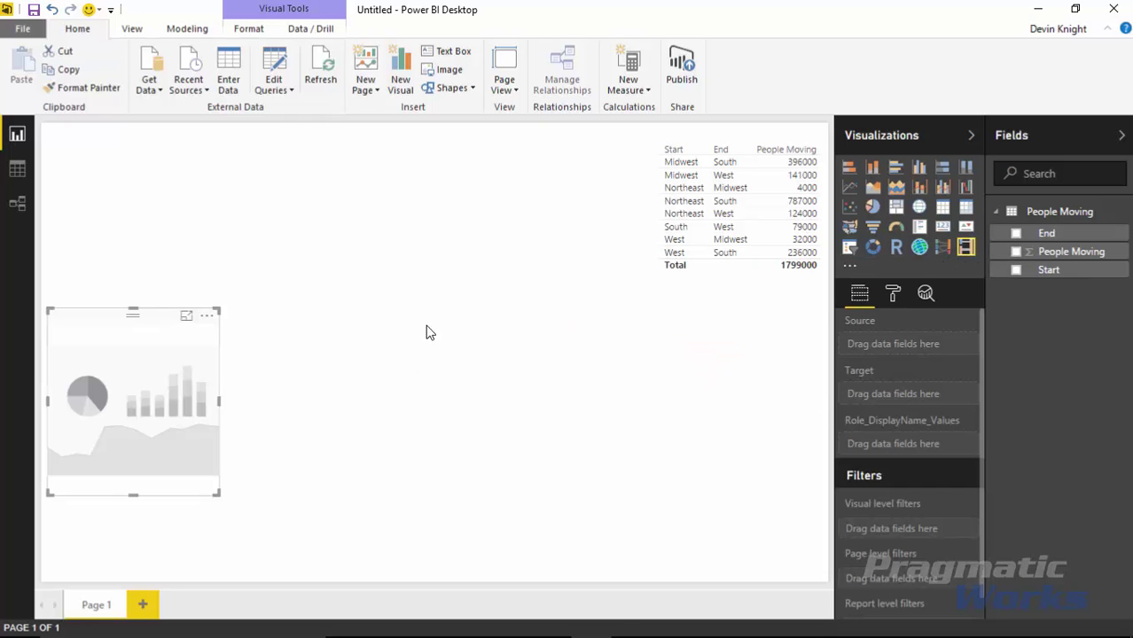
pyautogui.moveTo(218, 303); pyautogui.dragTo(639, 127)
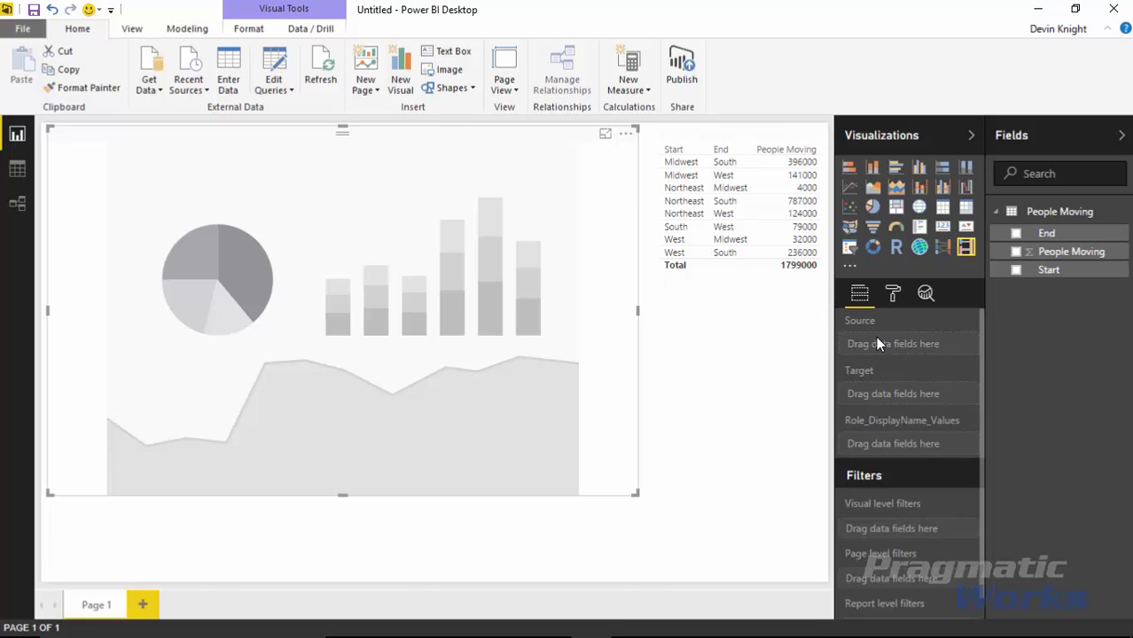
pyautogui.click(1017, 271)
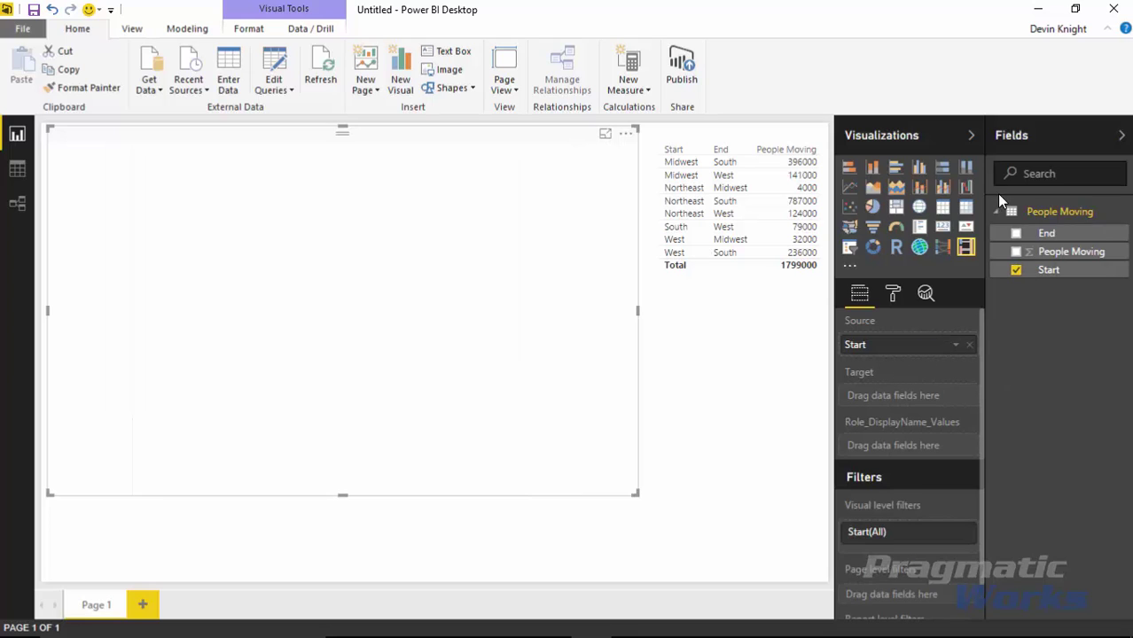
pyautogui.click(1017, 233)
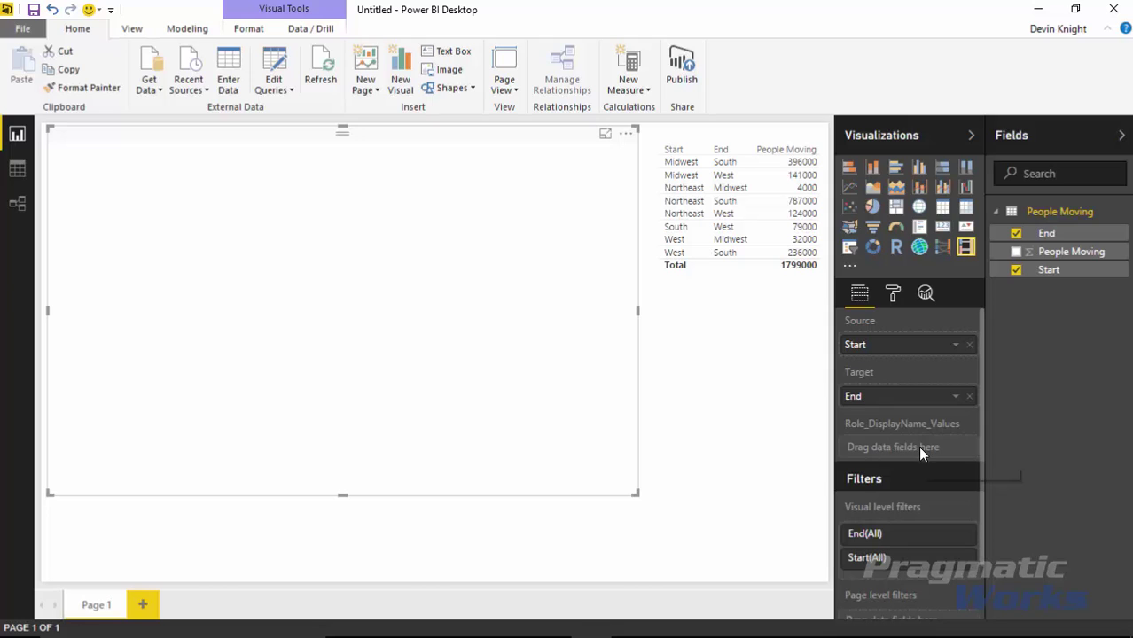
pyautogui.click(1016, 252)
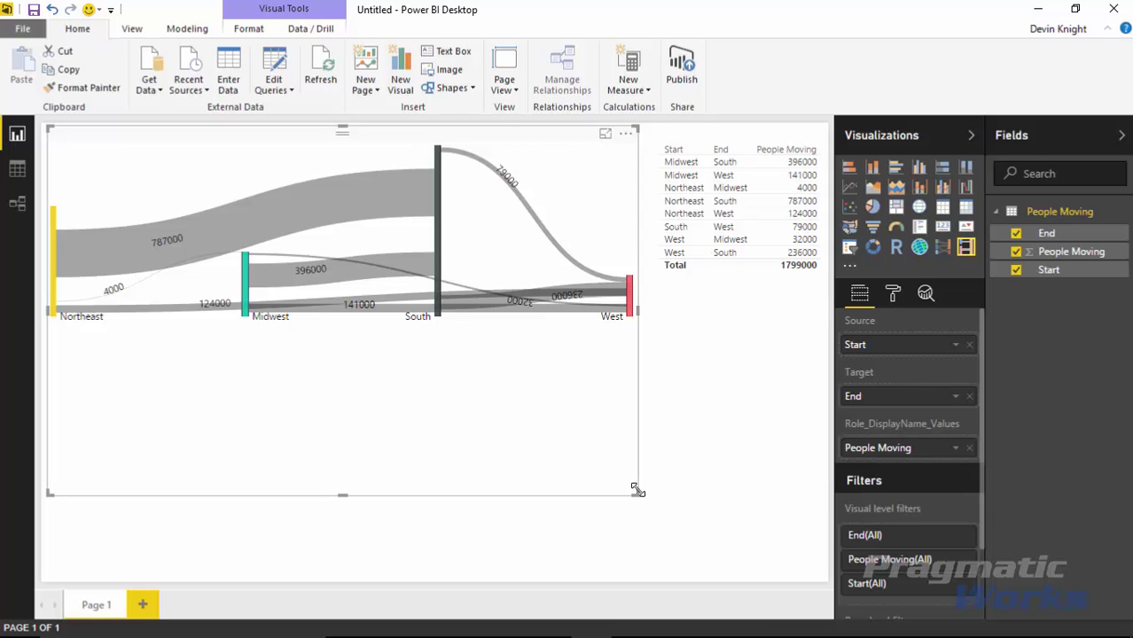
pyautogui.moveTo(570, 200); pyautogui.dragTo(582, 287)
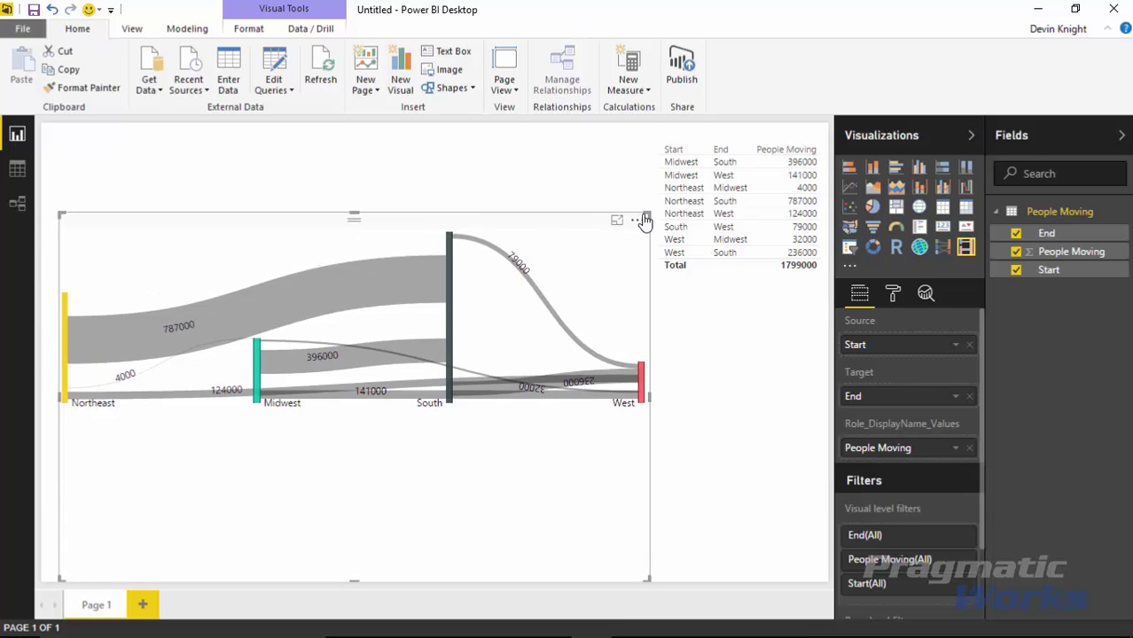
pyautogui.moveTo(648, 214); pyautogui.dragTo(630, 149)
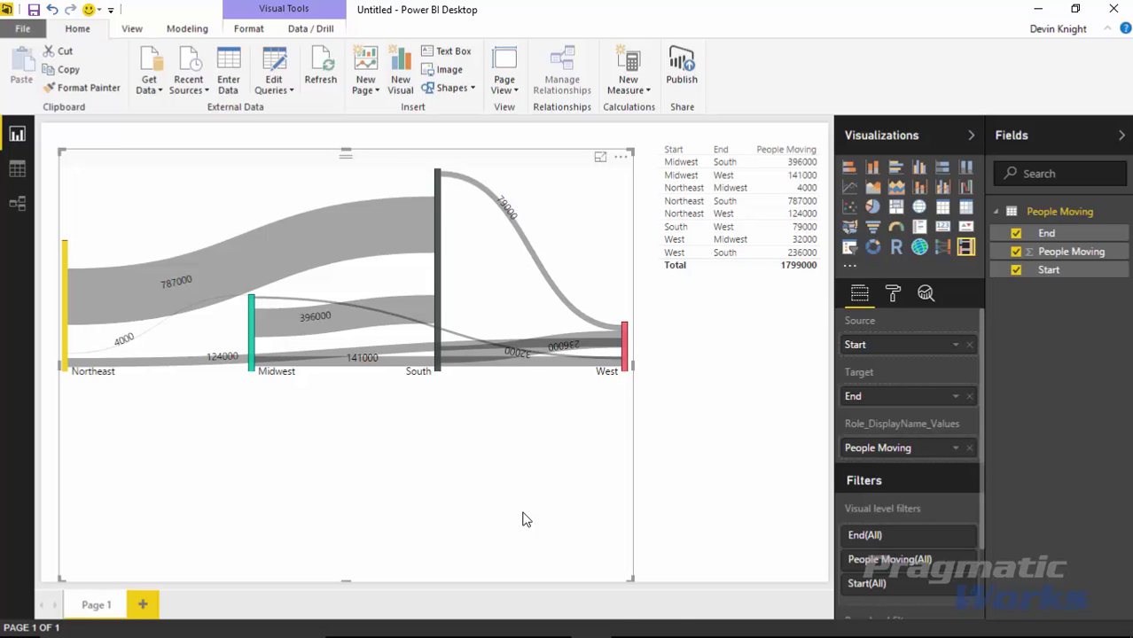
# Shorten the labelled Sankey chart slightly and show its Format settings
pyautogui.moveTo(353, 581); pyautogui.dragTo(395, 578)
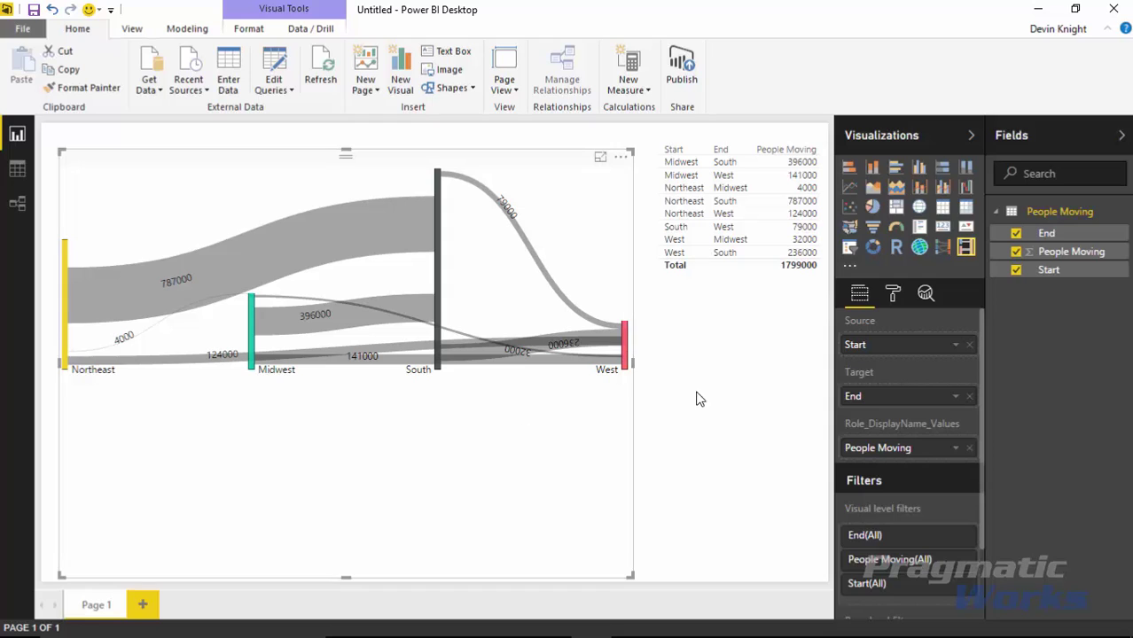
pyautogui.click(894, 301)
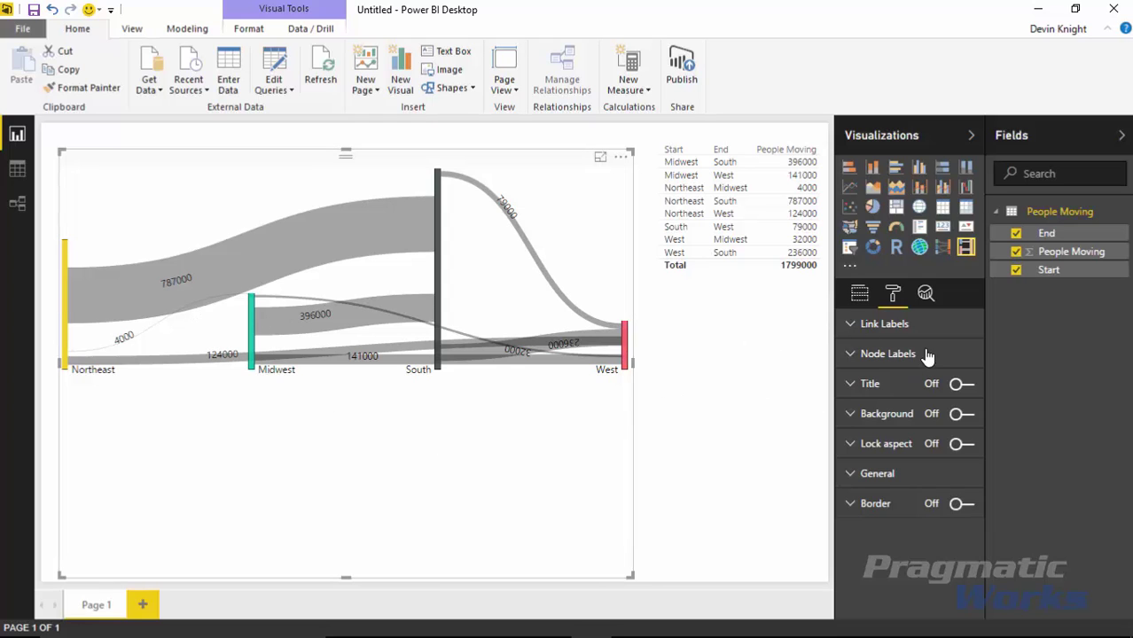
# Turn Link Labels names on with values kept on, e.g. Northeast → South: 787000
pyautogui.click(852, 328)
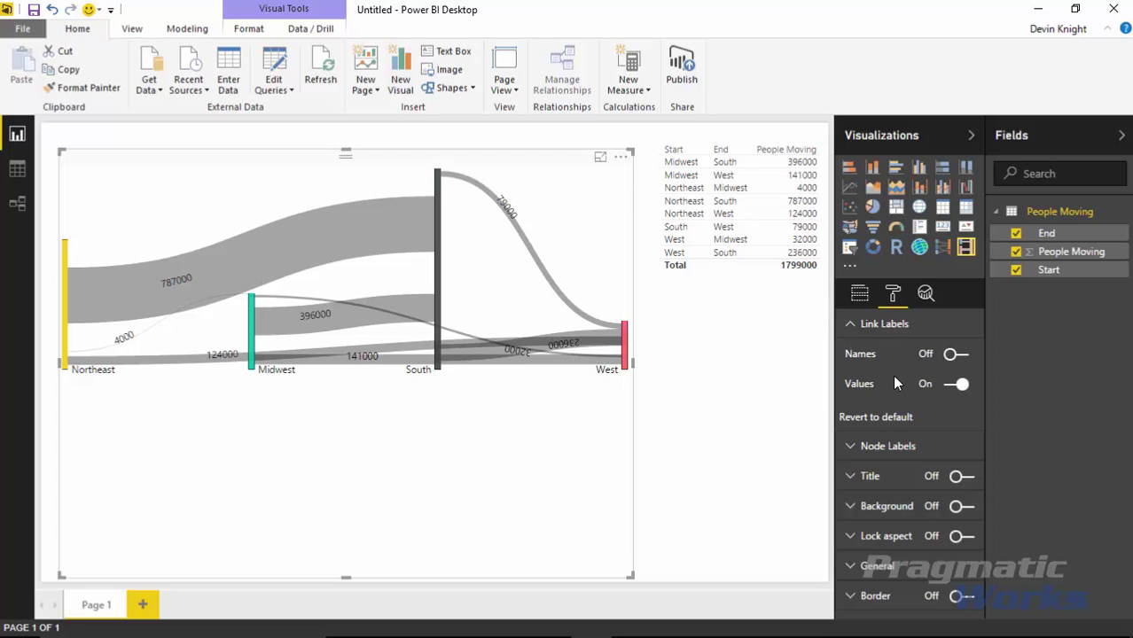
pyautogui.click(954, 355)
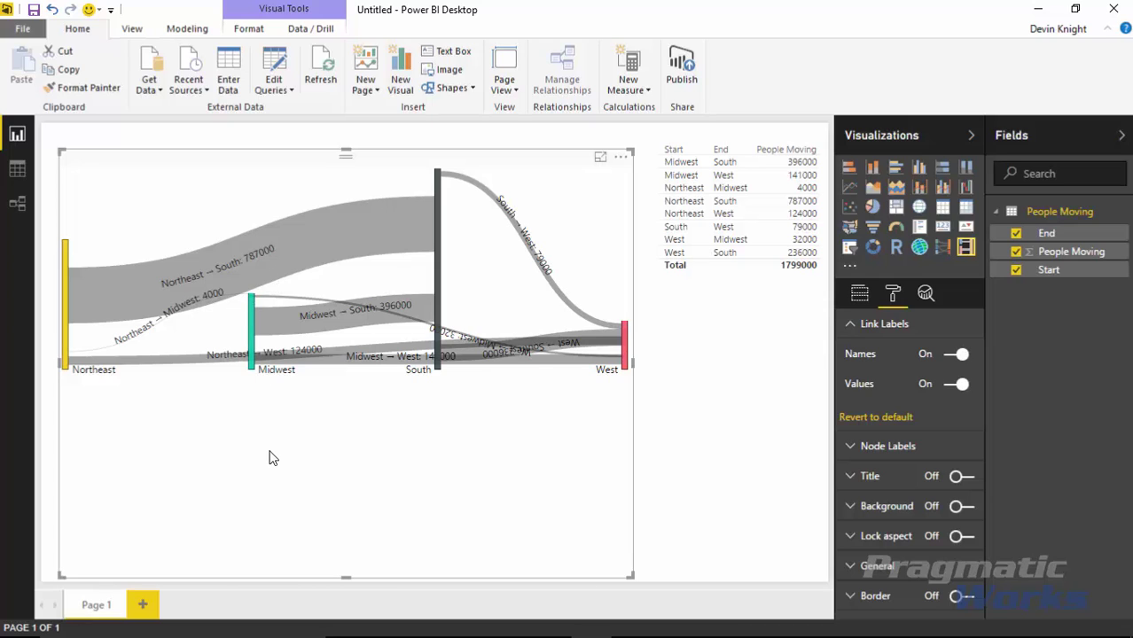
pyautogui.click(956, 384)
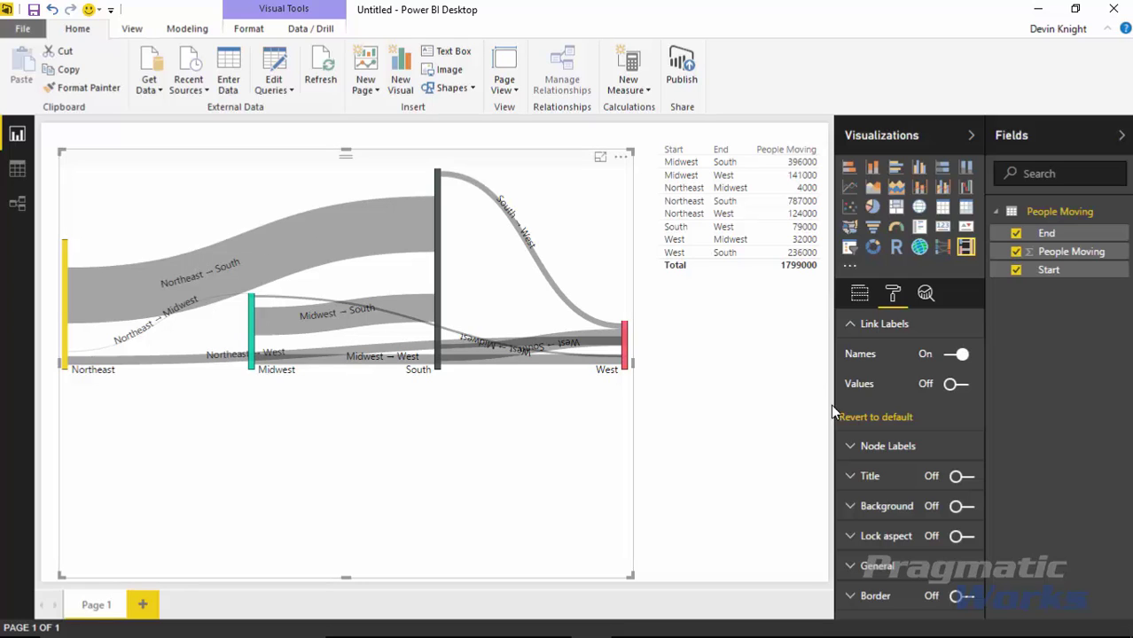
pyautogui.click(955, 383)
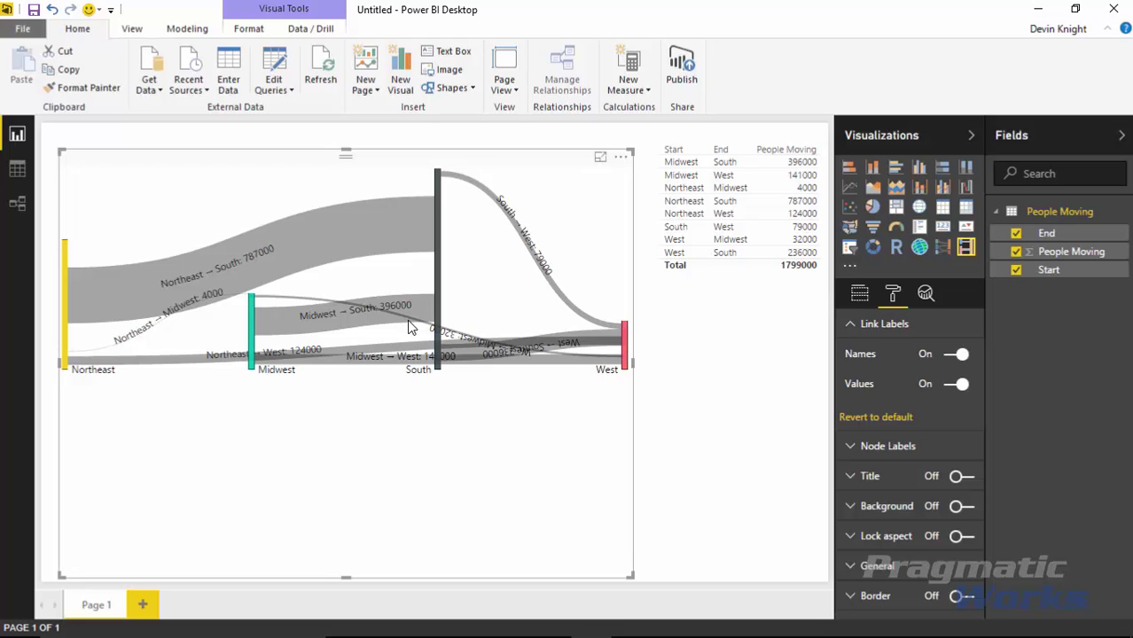
# Open the Sankey Node Labels settings and switch labels off then on, keeping region names visible
pyautogui.click(853, 327)
pyautogui.click(865, 359)
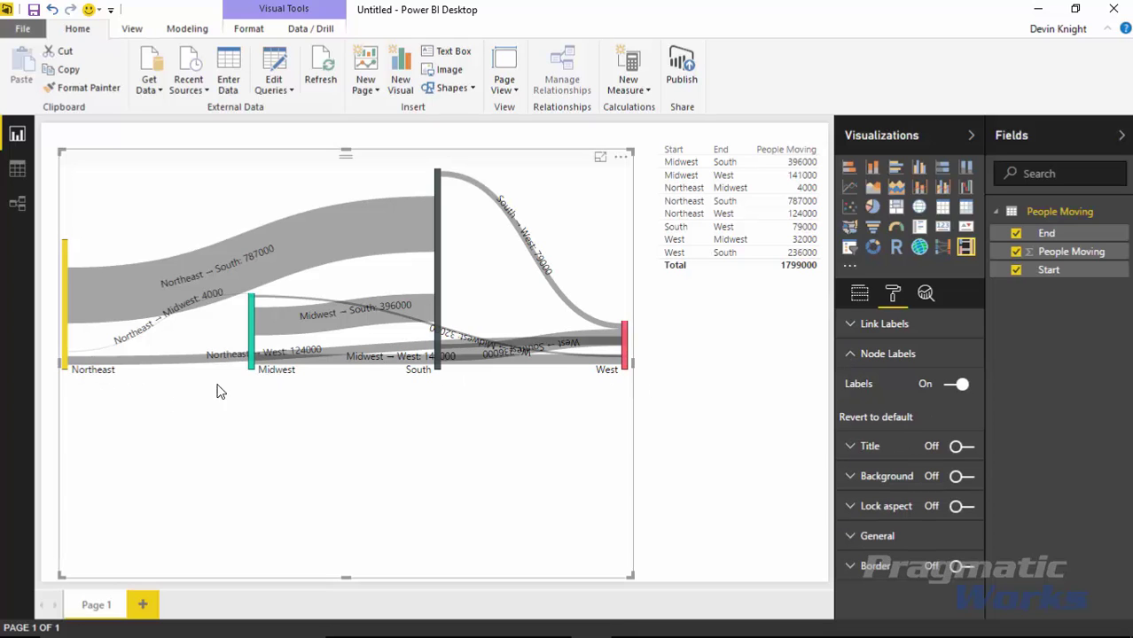
pyautogui.click(958, 384)
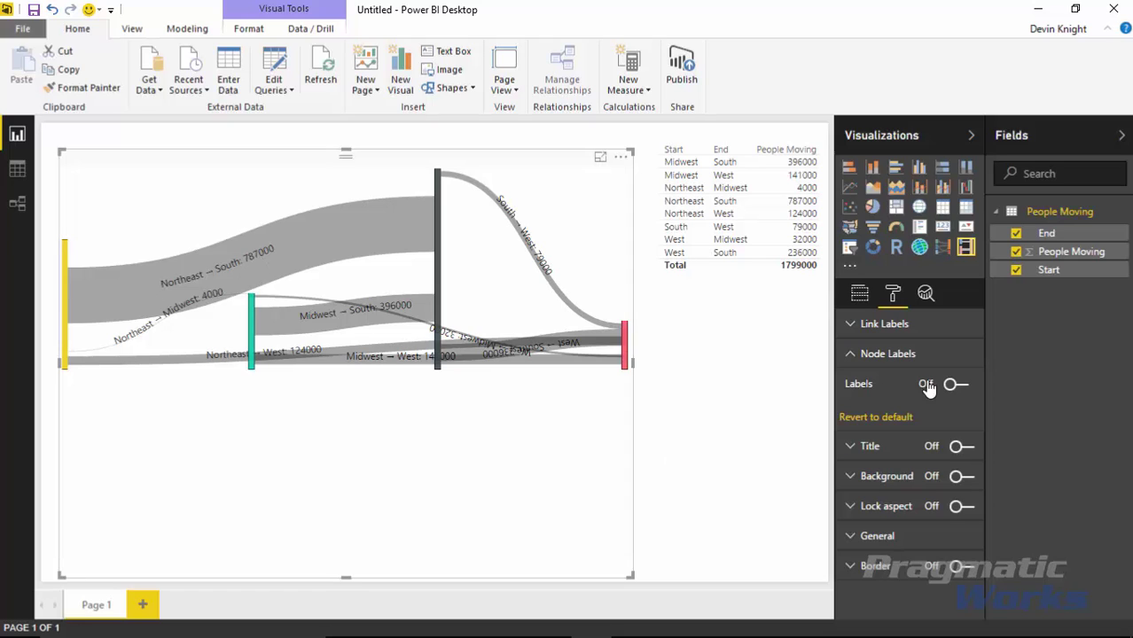
pyautogui.click(955, 385)
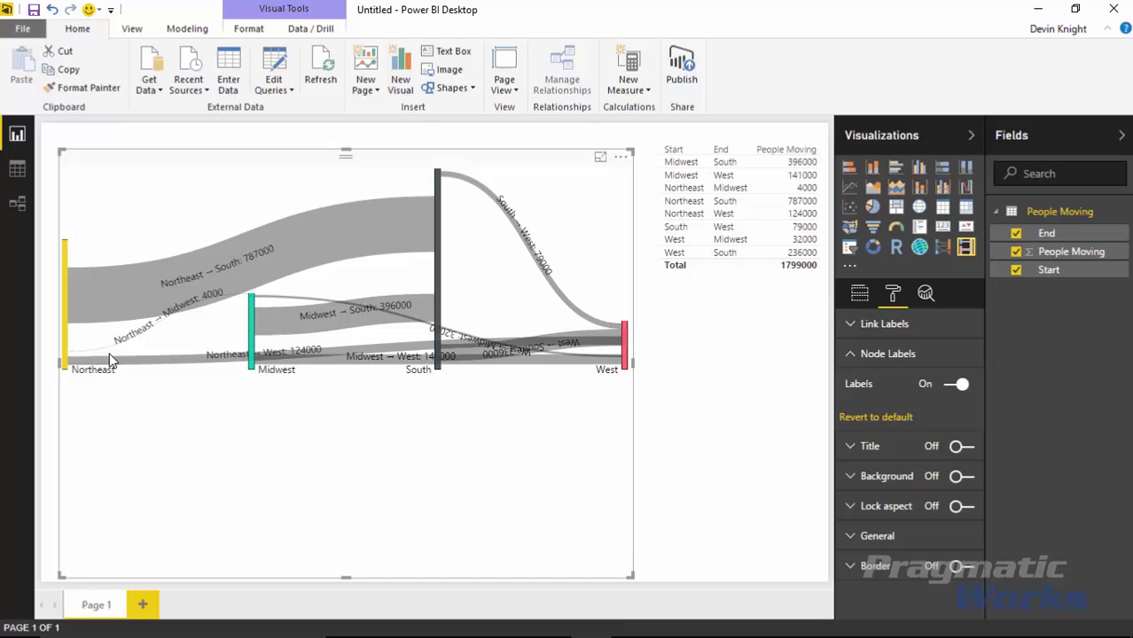
# Move Northeast, West and Midwest nodes lower and nudge South left to untangle the flows
pyautogui.moveTo(65, 293)
pyautogui.moveTo(431, 230)
pyautogui.moveTo(67, 315)
pyautogui.moveTo(64, 332); pyautogui.dragTo(140, 406)
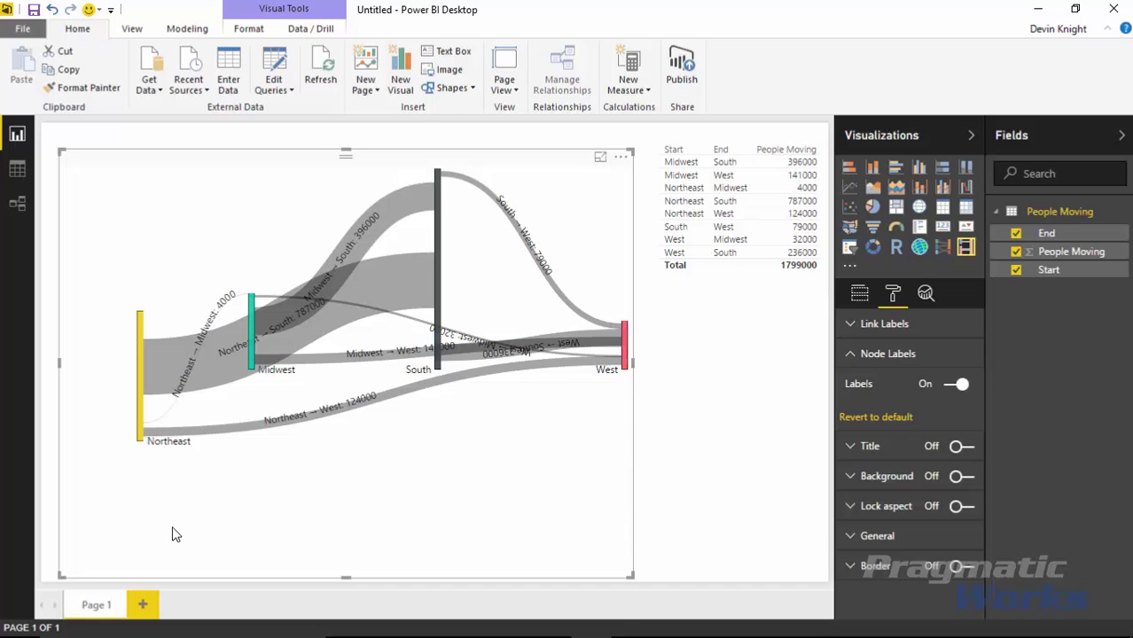
pyautogui.moveTo(624, 361); pyautogui.dragTo(527, 507)
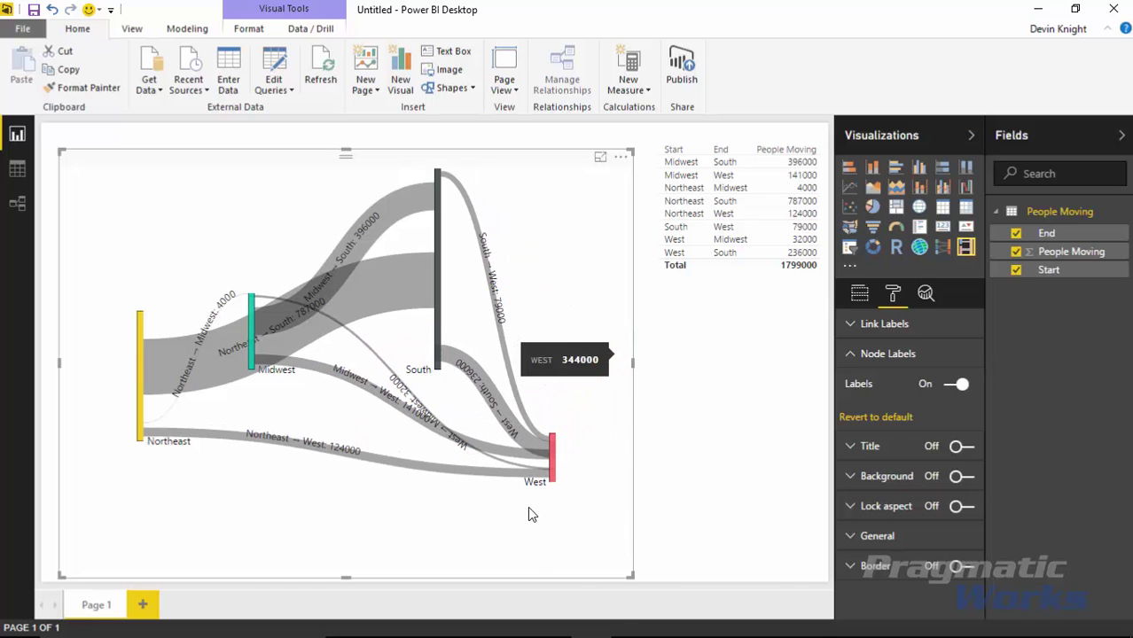
pyautogui.moveTo(437, 323)
pyautogui.mouseDown()
pyautogui.moveTo(390, 319)
pyautogui.moveTo(431, 337)
pyautogui.mouseUp()
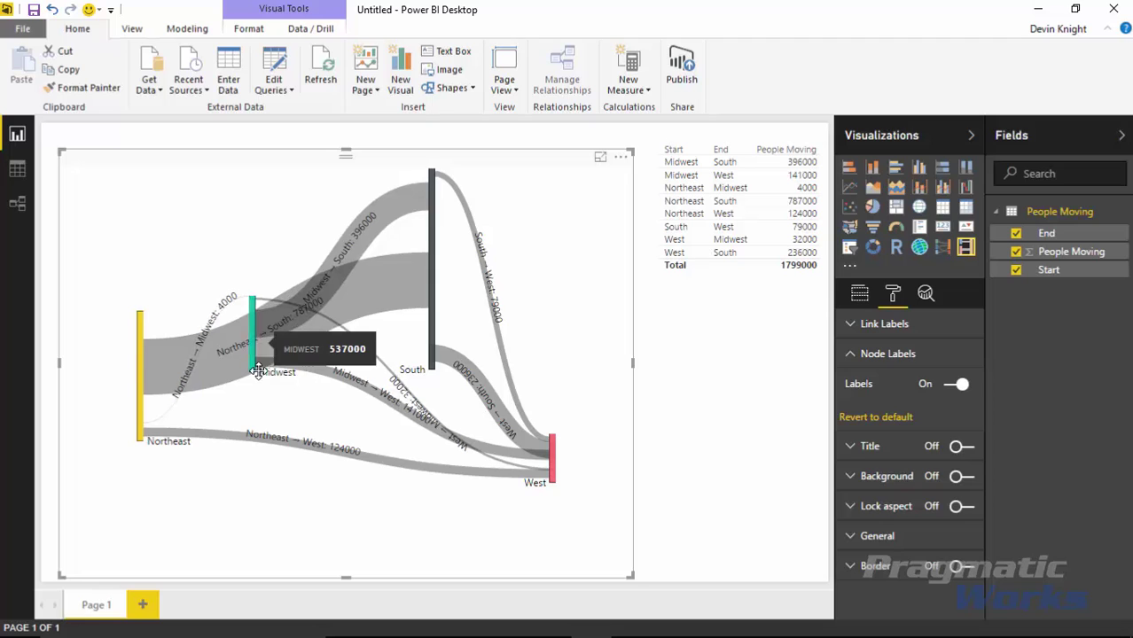
pyautogui.moveTo(256, 346); pyautogui.dragTo(315, 395)
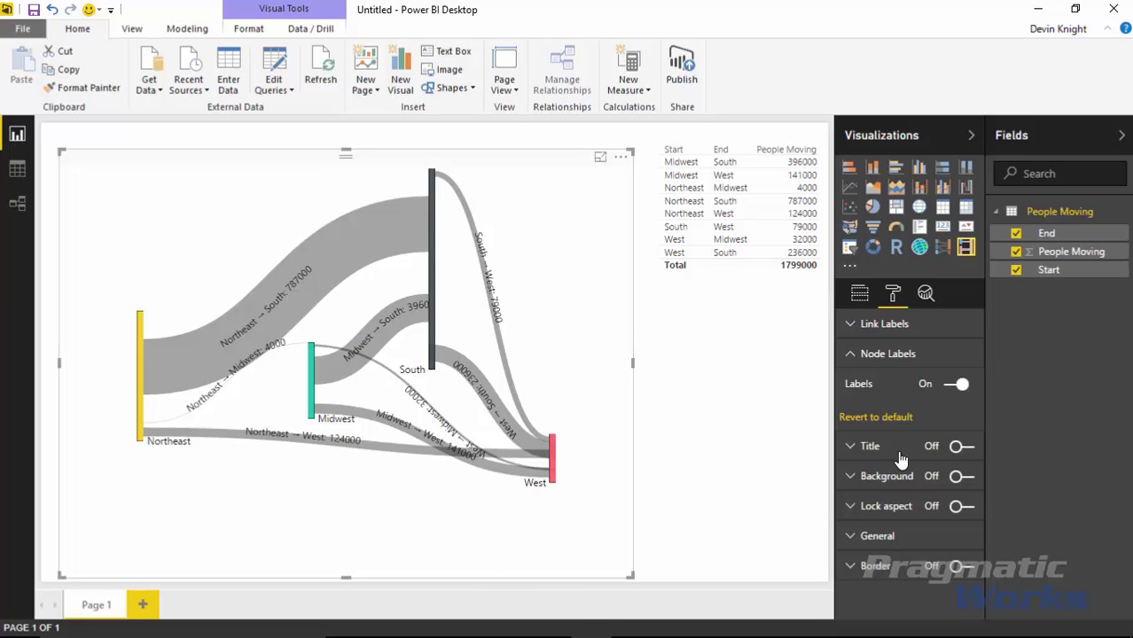
# Close Node Labels, check the General and Lock aspect settings, then show the chart's field wells
pyautogui.click(847, 354)
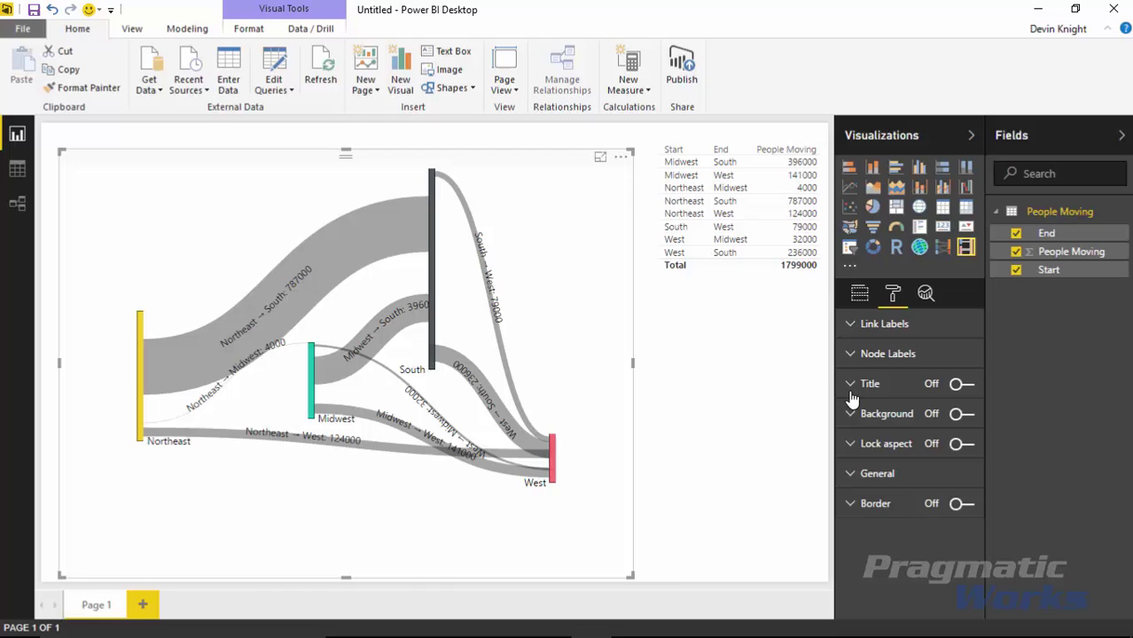
pyautogui.click(849, 473)
pyautogui.click(851, 473)
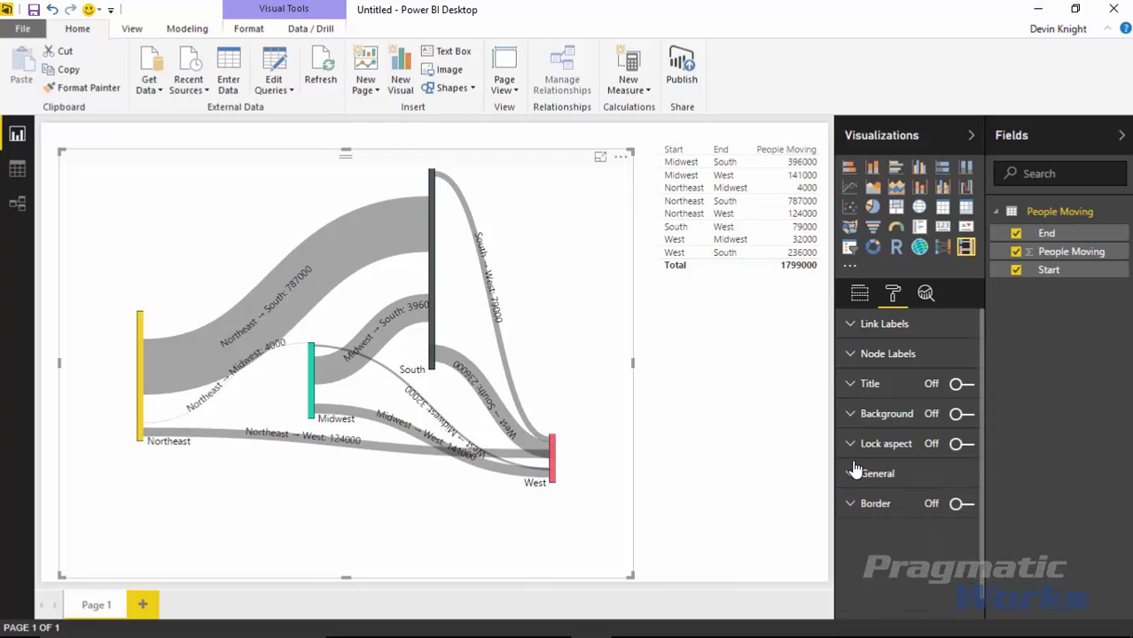
pyautogui.click(852, 448)
pyautogui.click(851, 448)
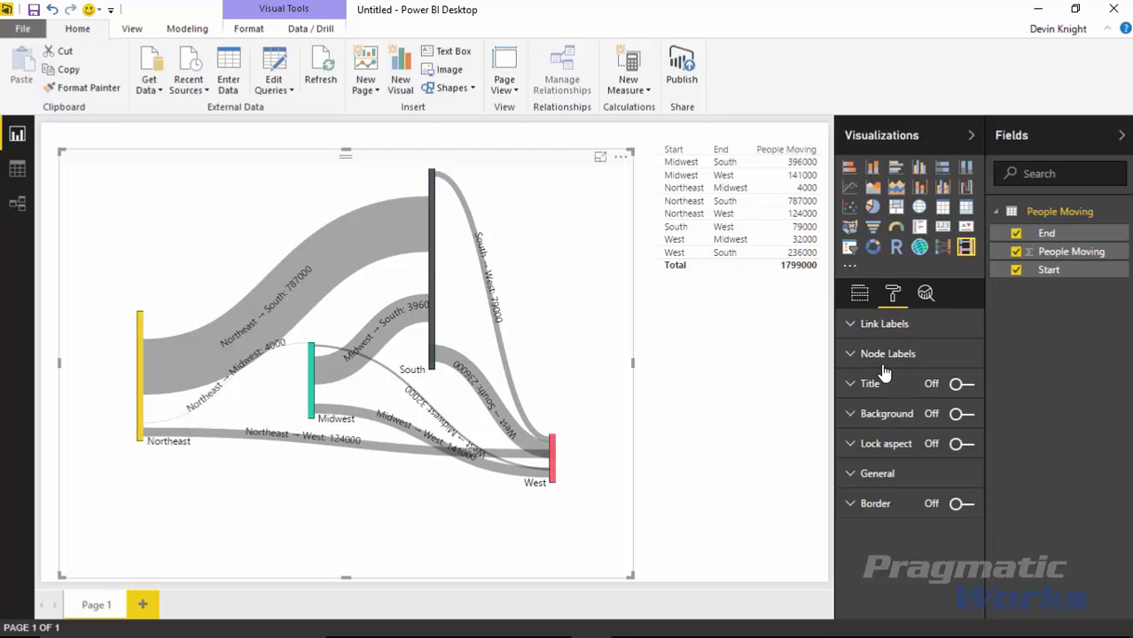
pyautogui.click(864, 299)
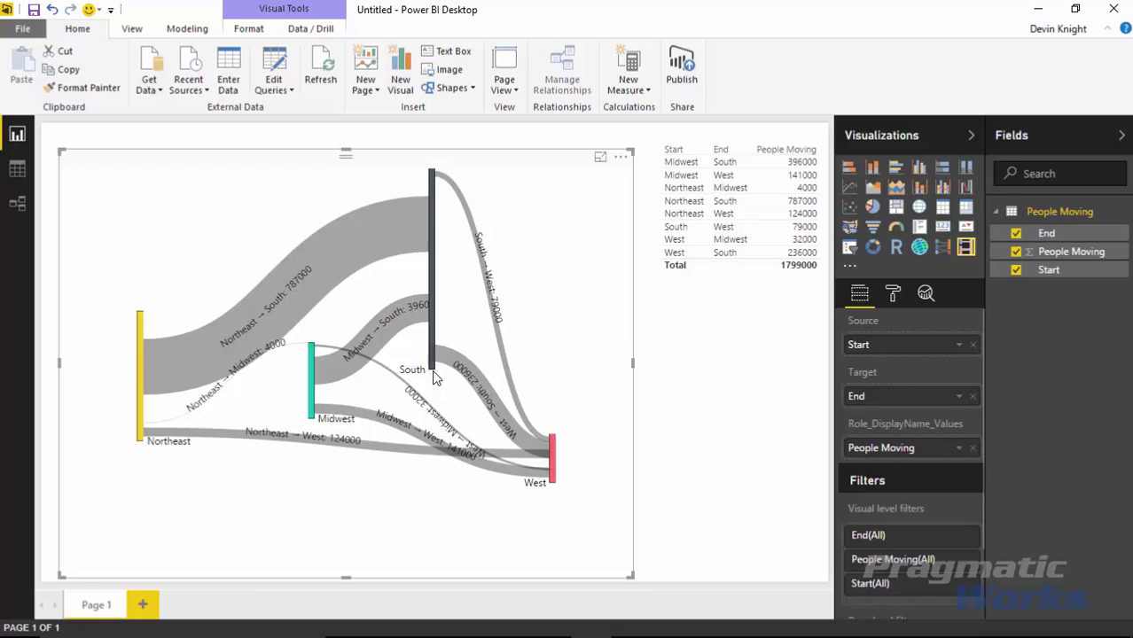